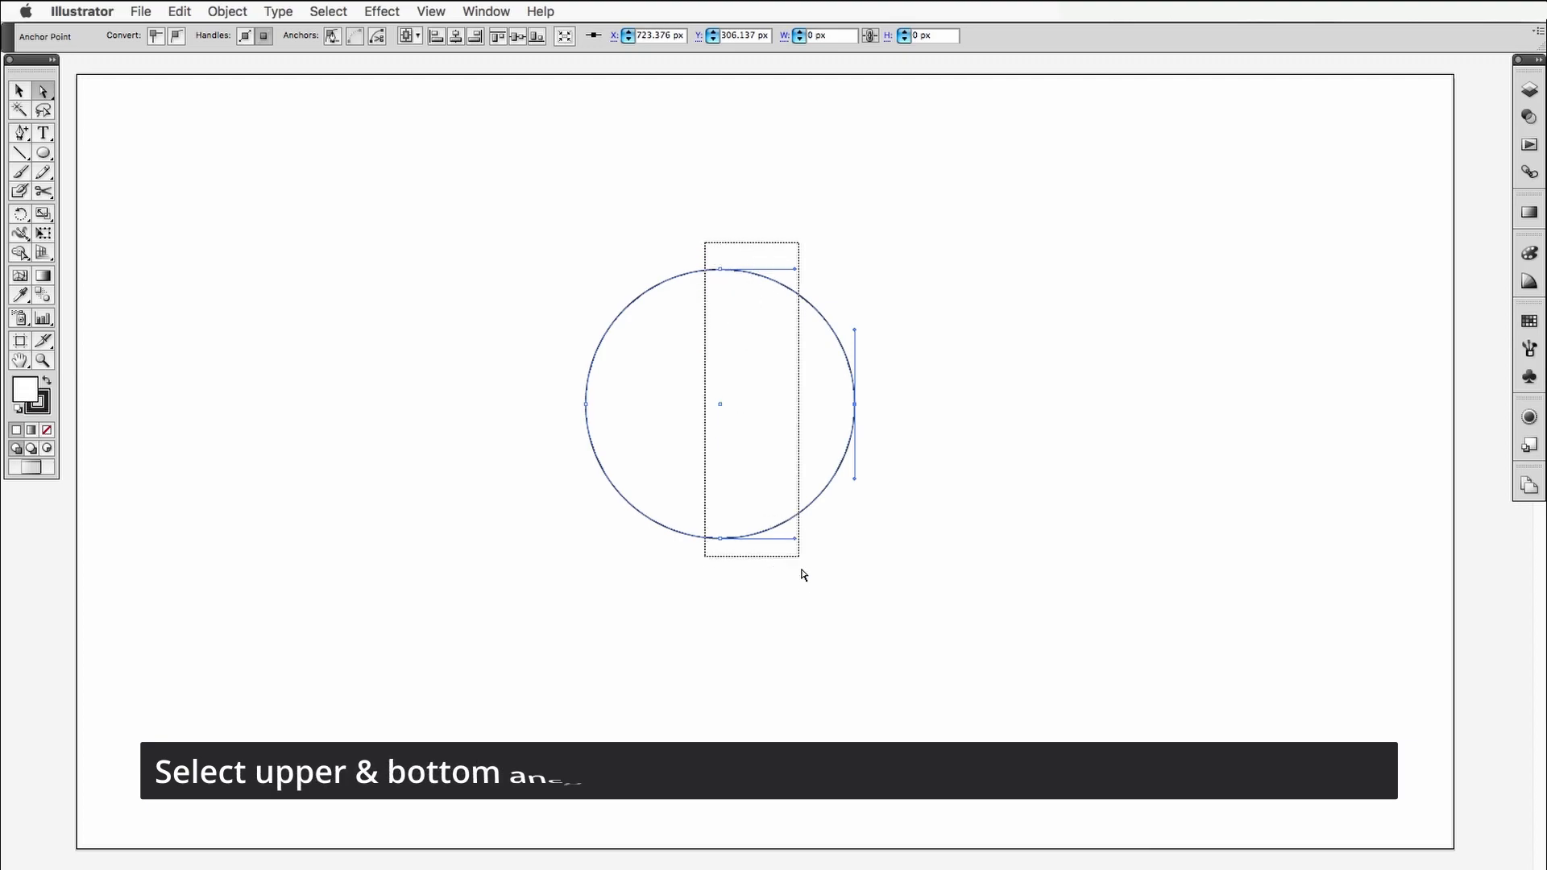
Convert the circle's upper and lower anchor points to corners and move the left anchor point 60 px inward.
click(175, 36)
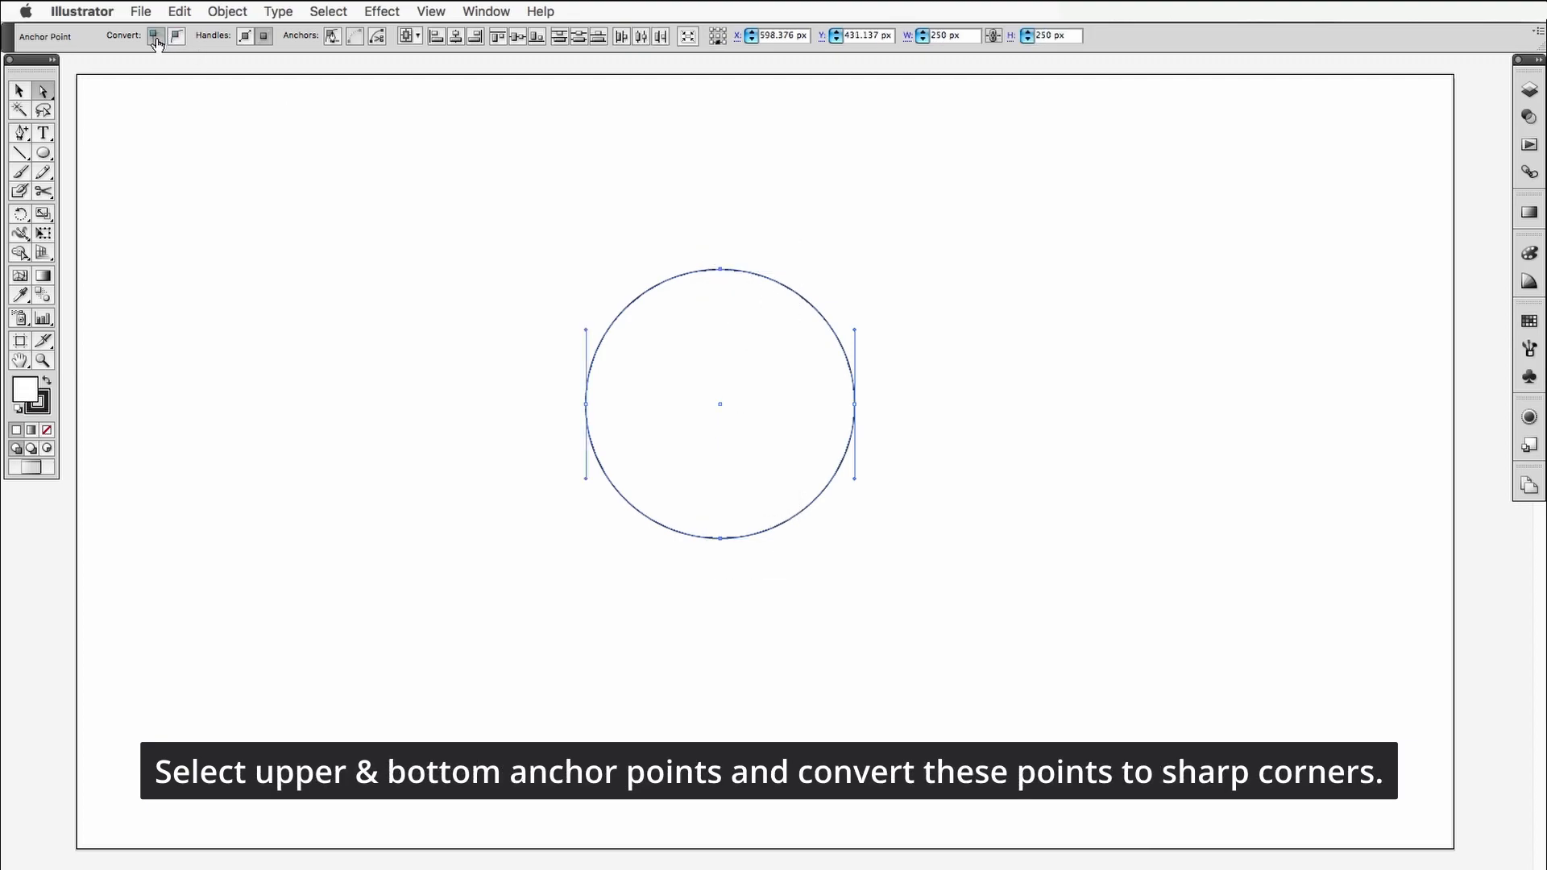
drag(554, 381, 652, 429)
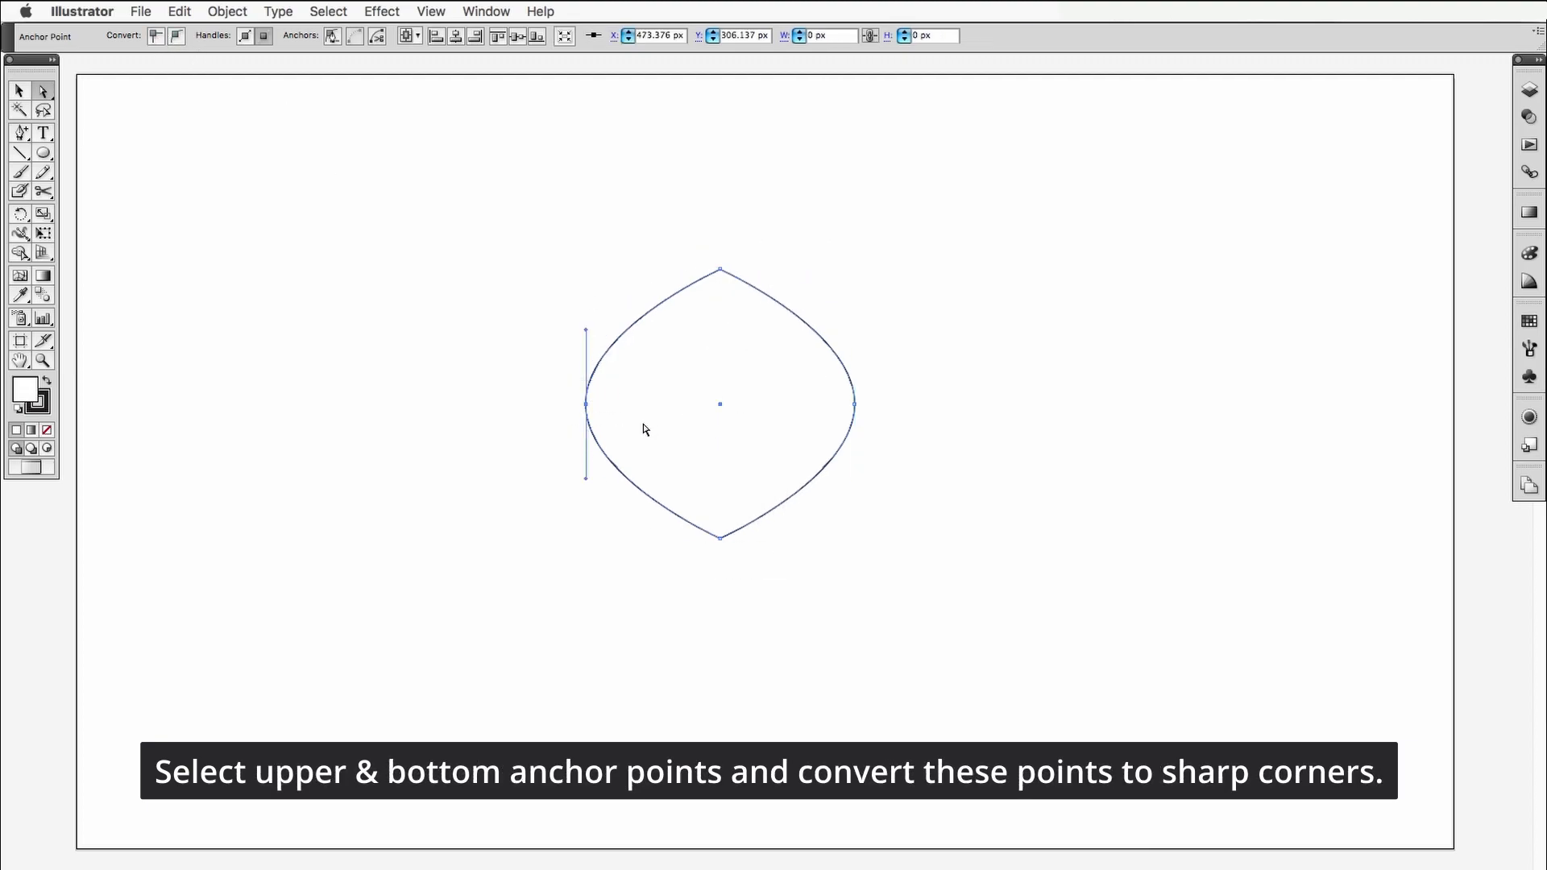
key(shift+Right)
key(shift+Right)
key(shift+Right)
key(shift+Right)
key(shift+Right)
key(shift+Right)
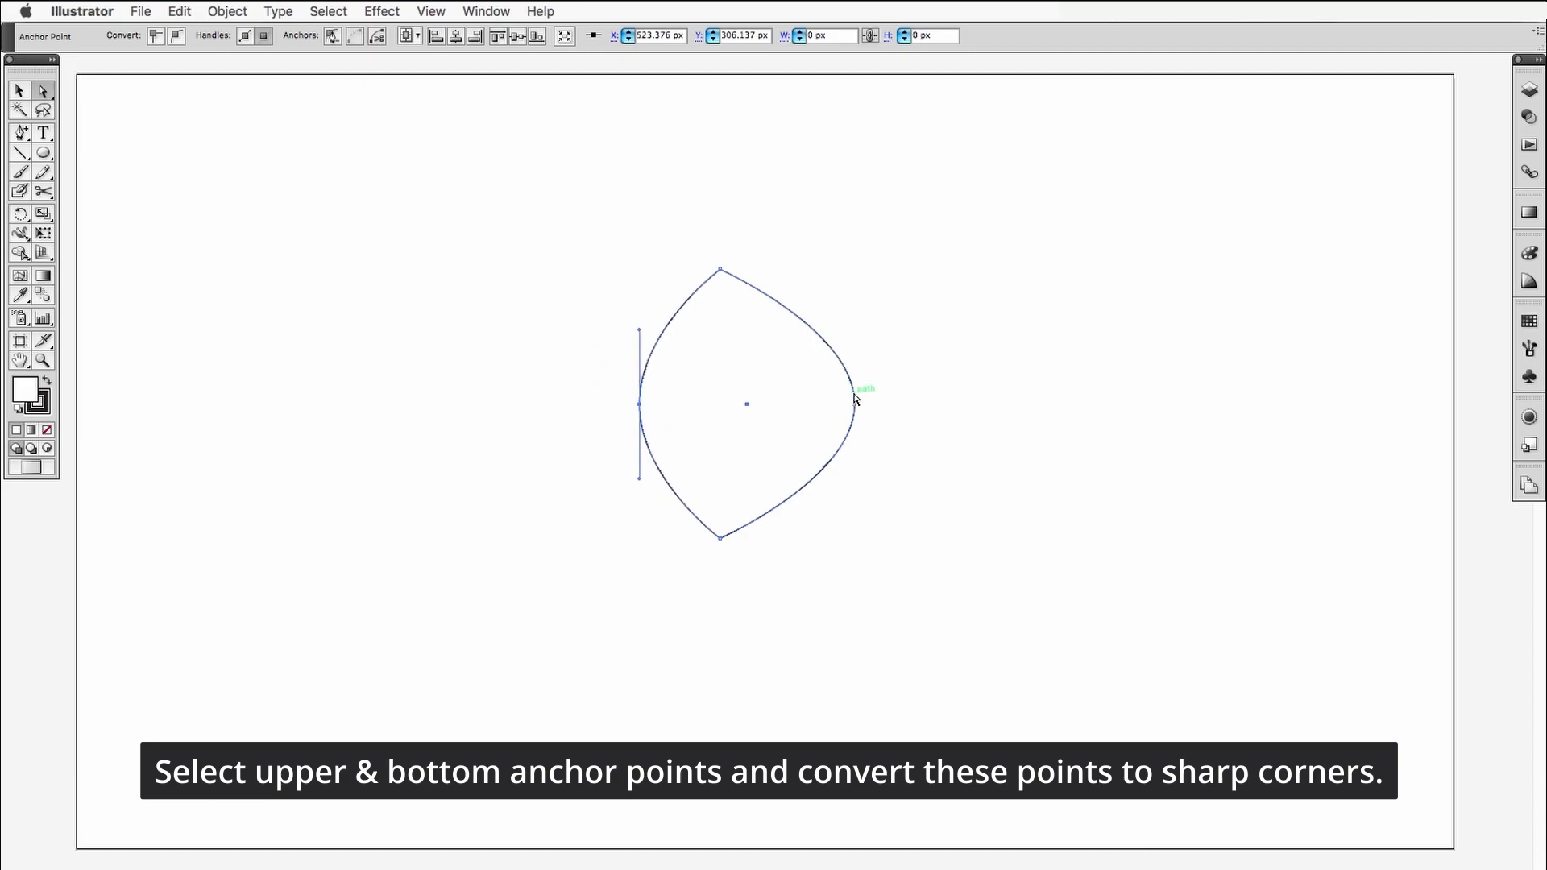
Move the shape's right anchor point 60 px inward to form a symmetrical leaf 130 px wide.
drag(839, 390, 891, 426)
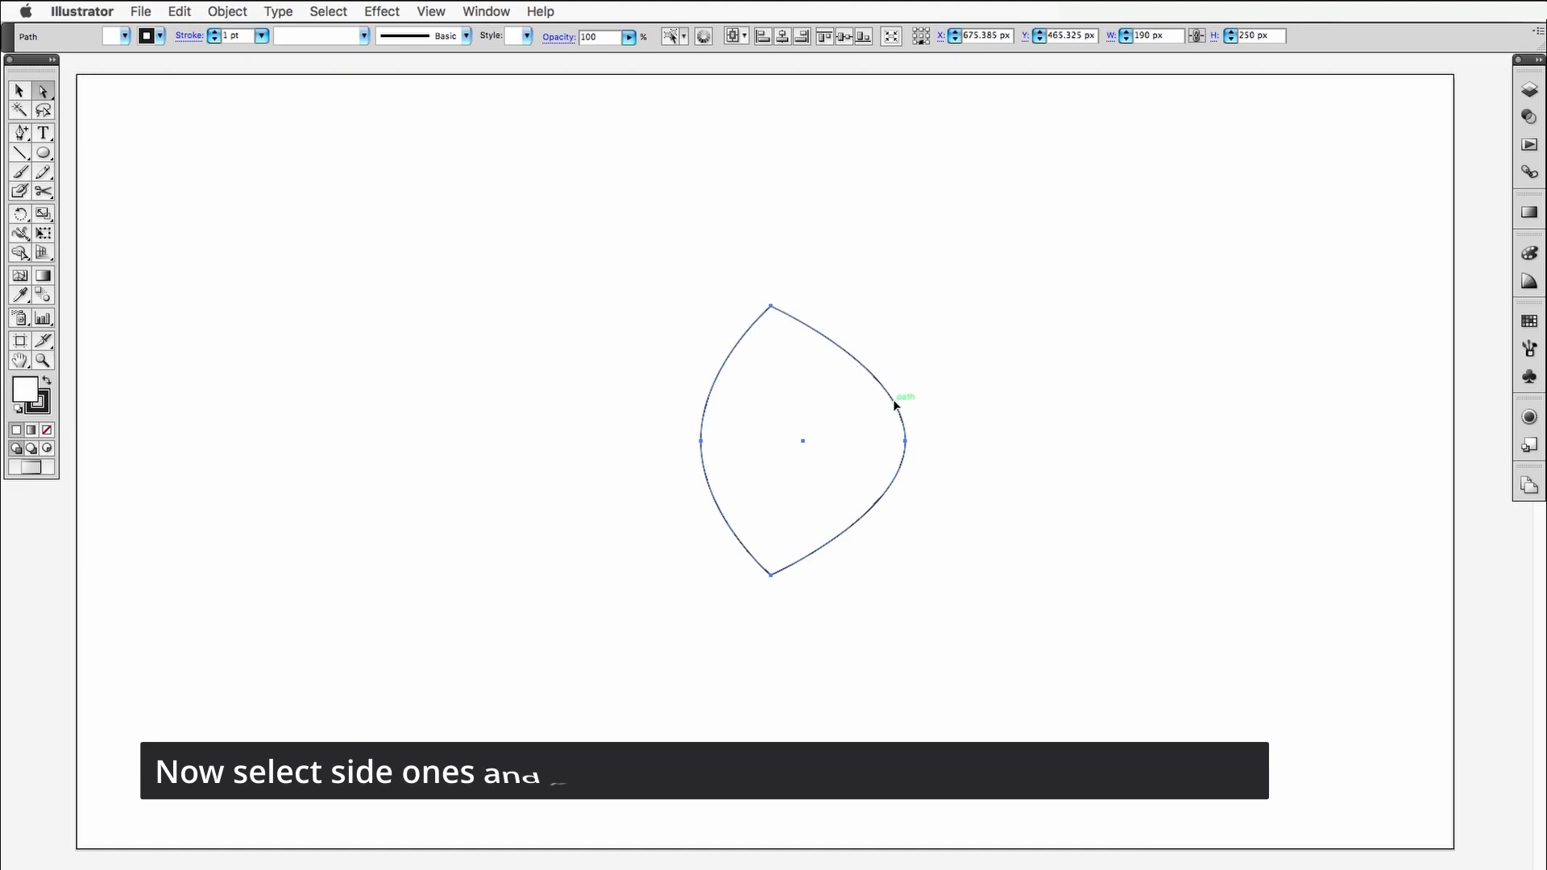
key(super+z)
drag(892, 355, 822, 438)
key(shift+Left)
key(shift+Left)
key(shift+Left)
key(shift+Left)
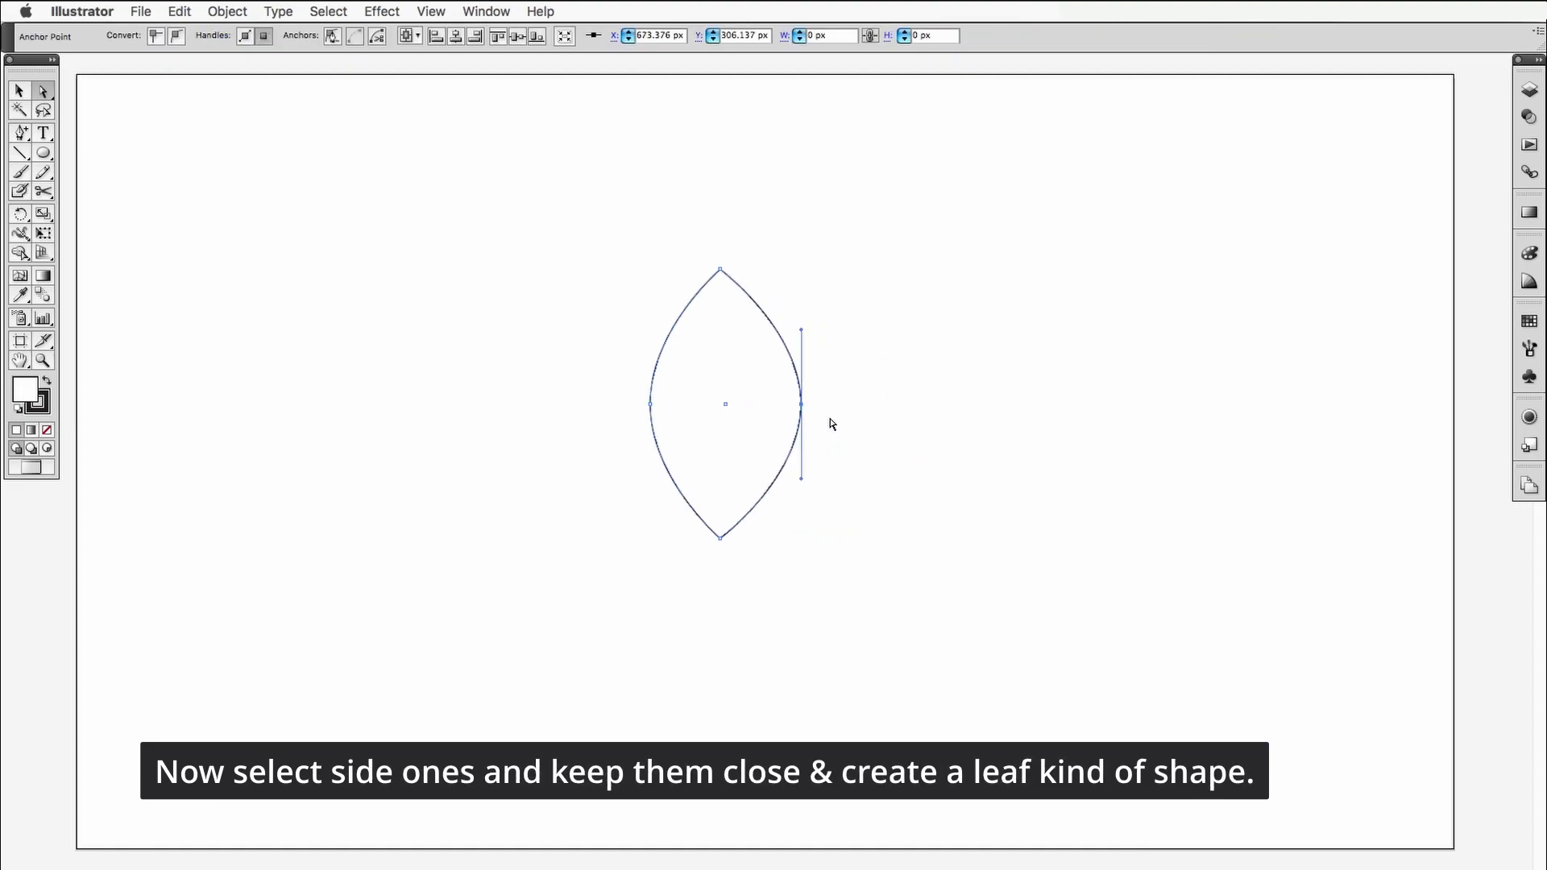
key(shift+Left)
key(shift+Left)
Select the whole leaf and move it up to about X 615.7 px, Y 360 px on the artboard.
key(v)
drag(844, 378, 619, 469)
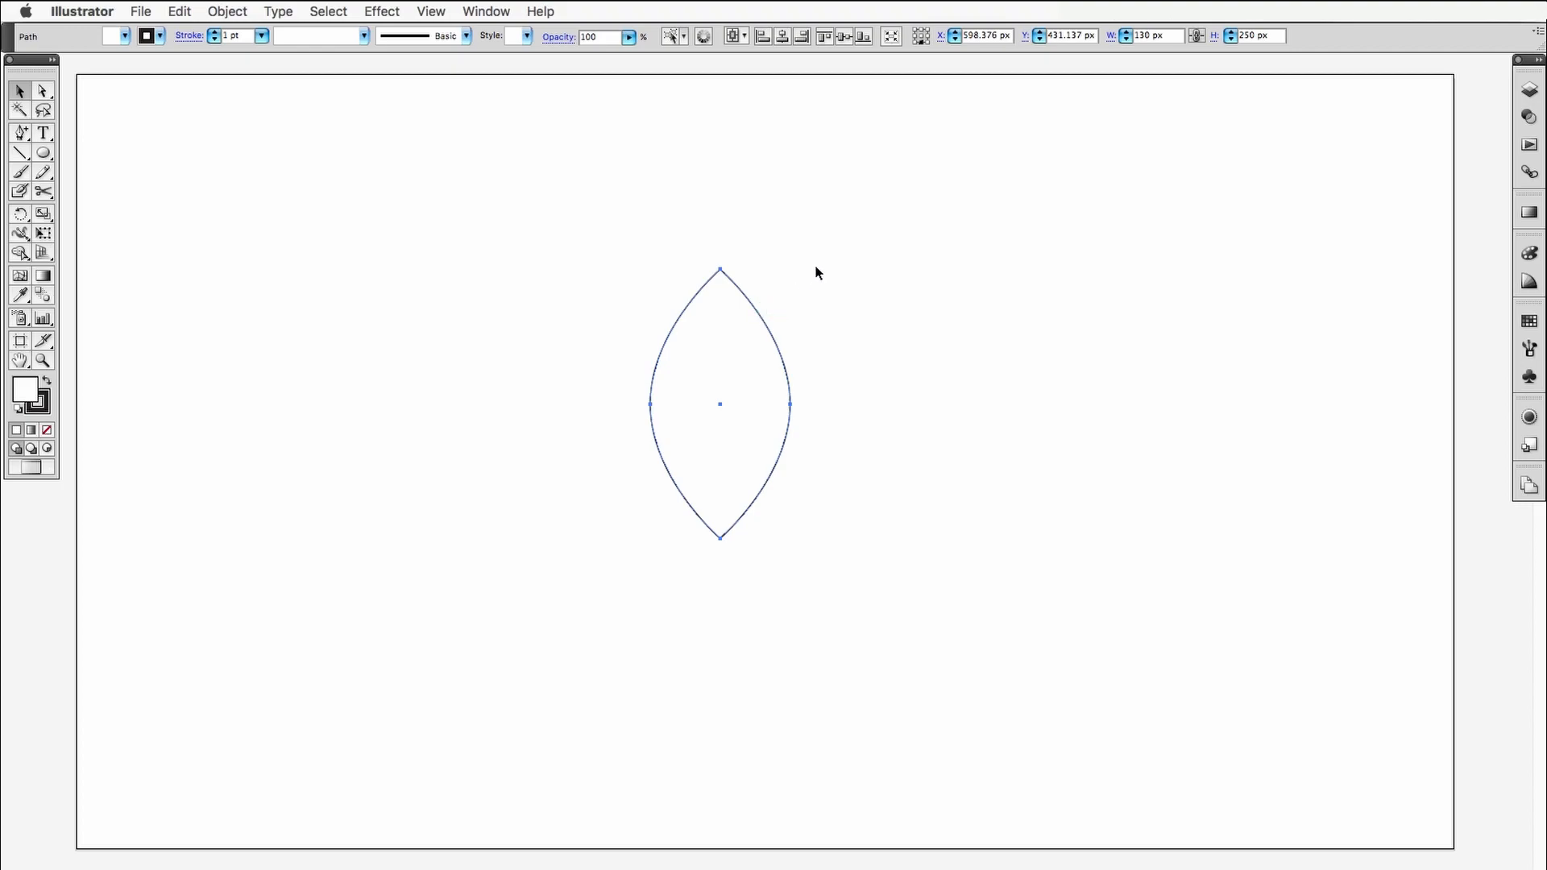
drag(750, 306, 769, 231)
drag(839, 271, 782, 306)
Start a Transform effect on the leaf with the preview on and 6 copies.
click(379, 14)
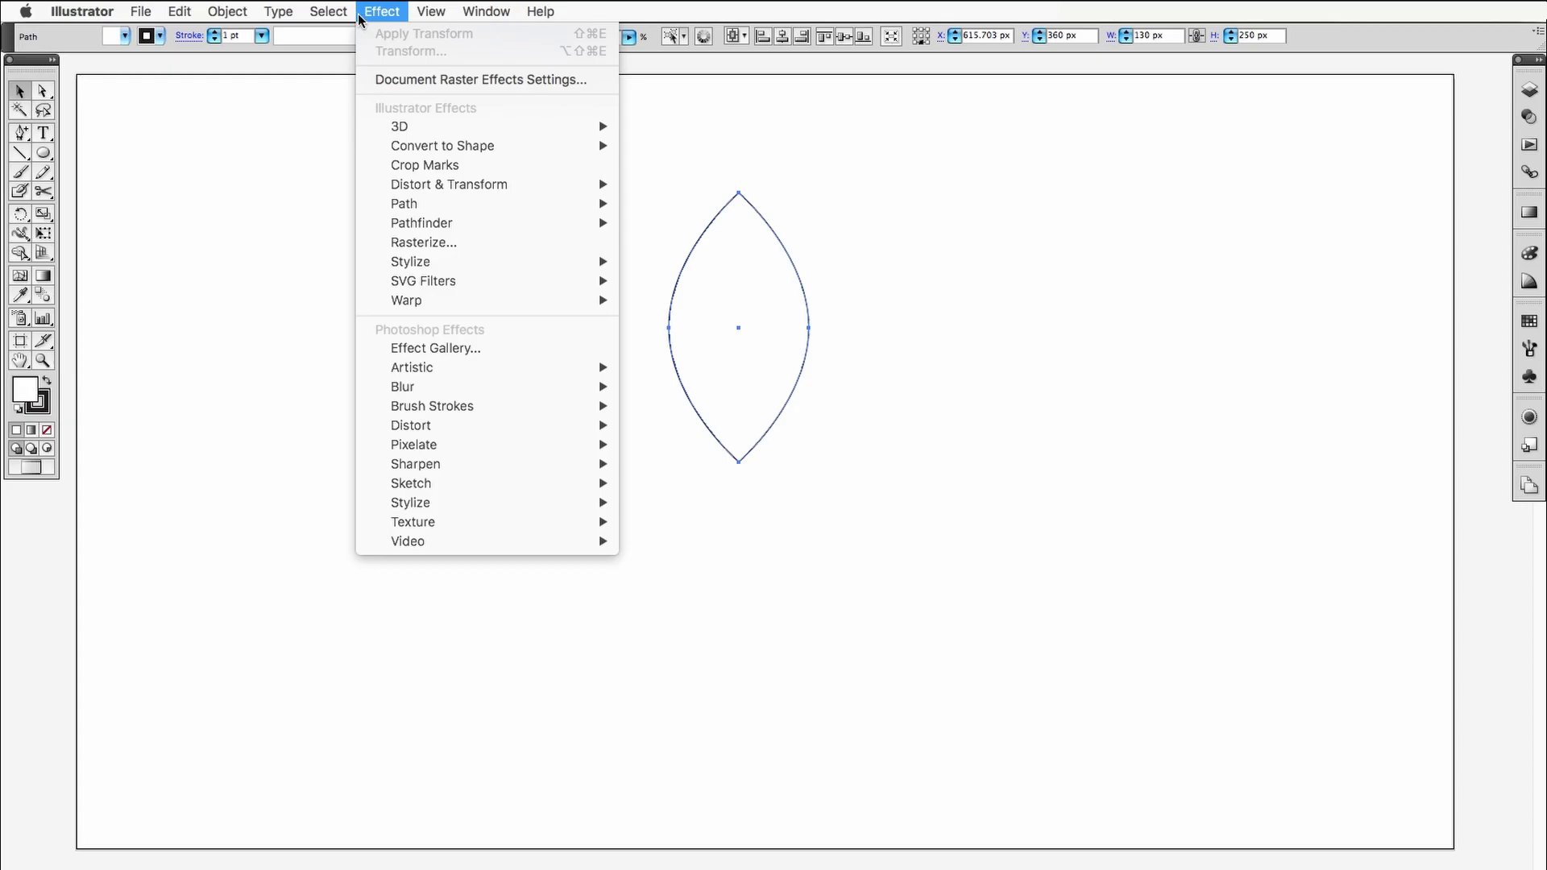
mouse_move(433, 180)
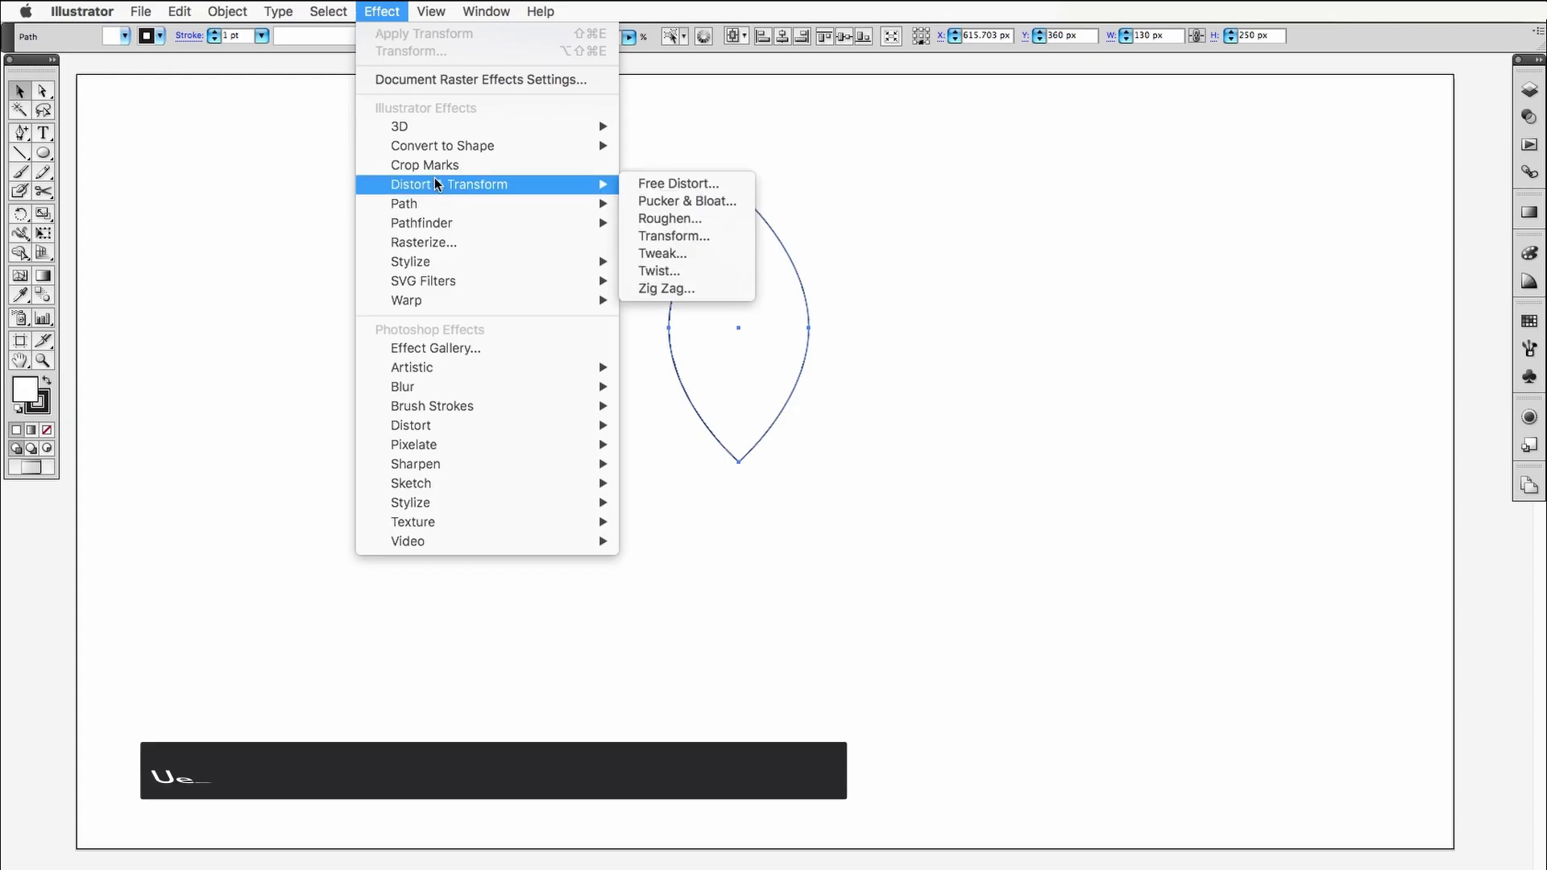
click(656, 234)
click(1375, 521)
click(1356, 441)
click(1346, 441)
click(1352, 390)
text(4)
Set the copies' rotation angle to 7° and the transform reference point to bottom centre.
click(1183, 518)
key(Up)
key(Up)
key(Up)
key(Up)
key(Up)
key(Up)
key(Up)
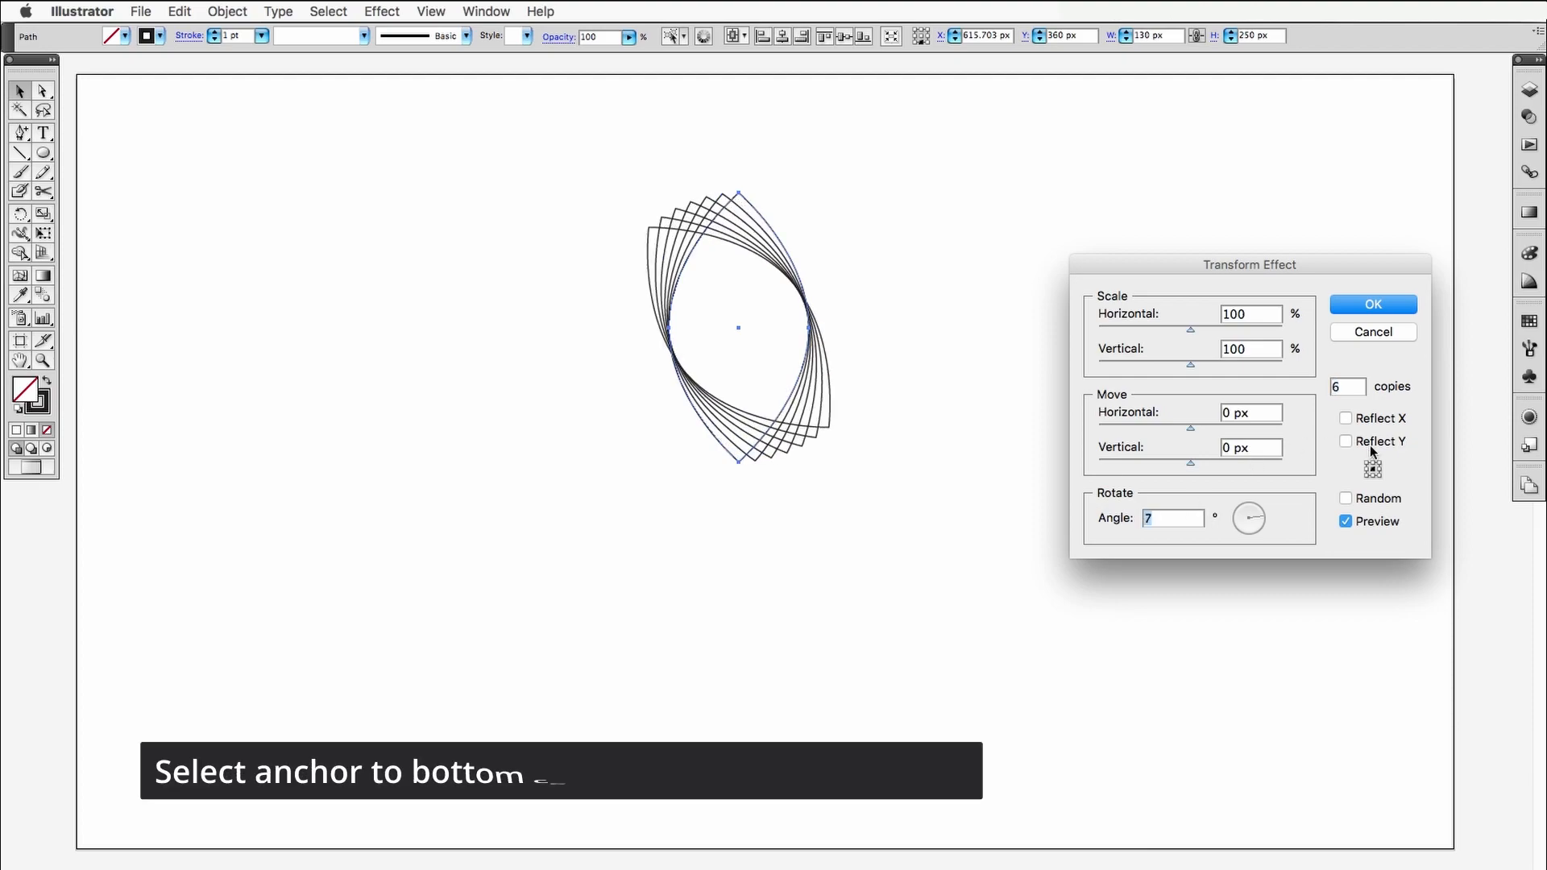
click(1373, 475)
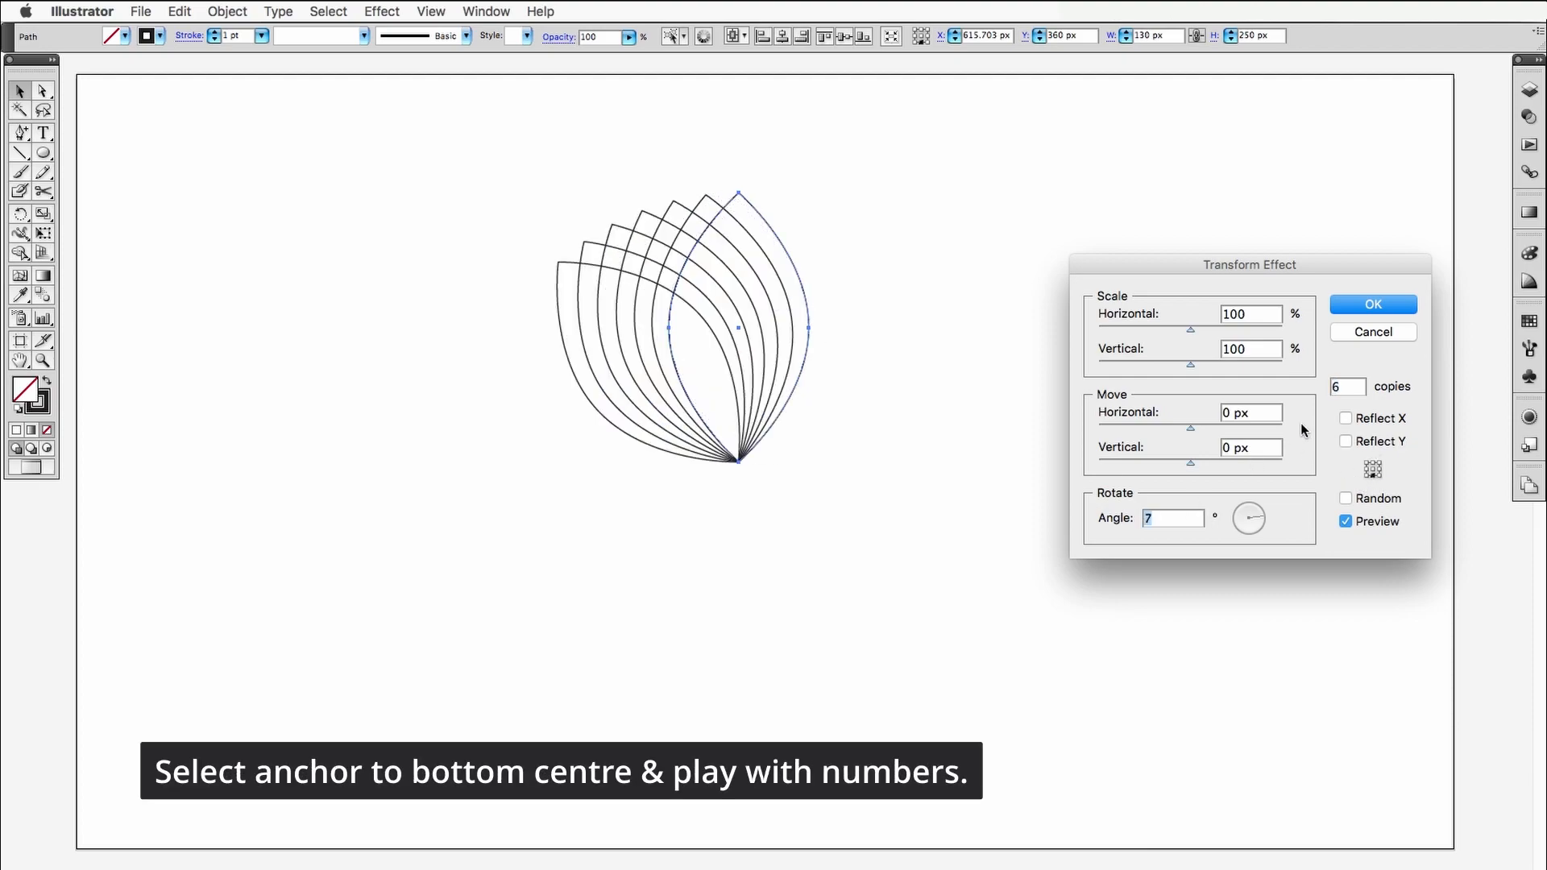
Increase the rotation angle of the leaf copies to 36°.
click(1341, 392)
click(1198, 519)
key(Up)
key(Up)
key(Up)
key(Up)
key(Up)
key(Up)
key(Up)
key(Up)
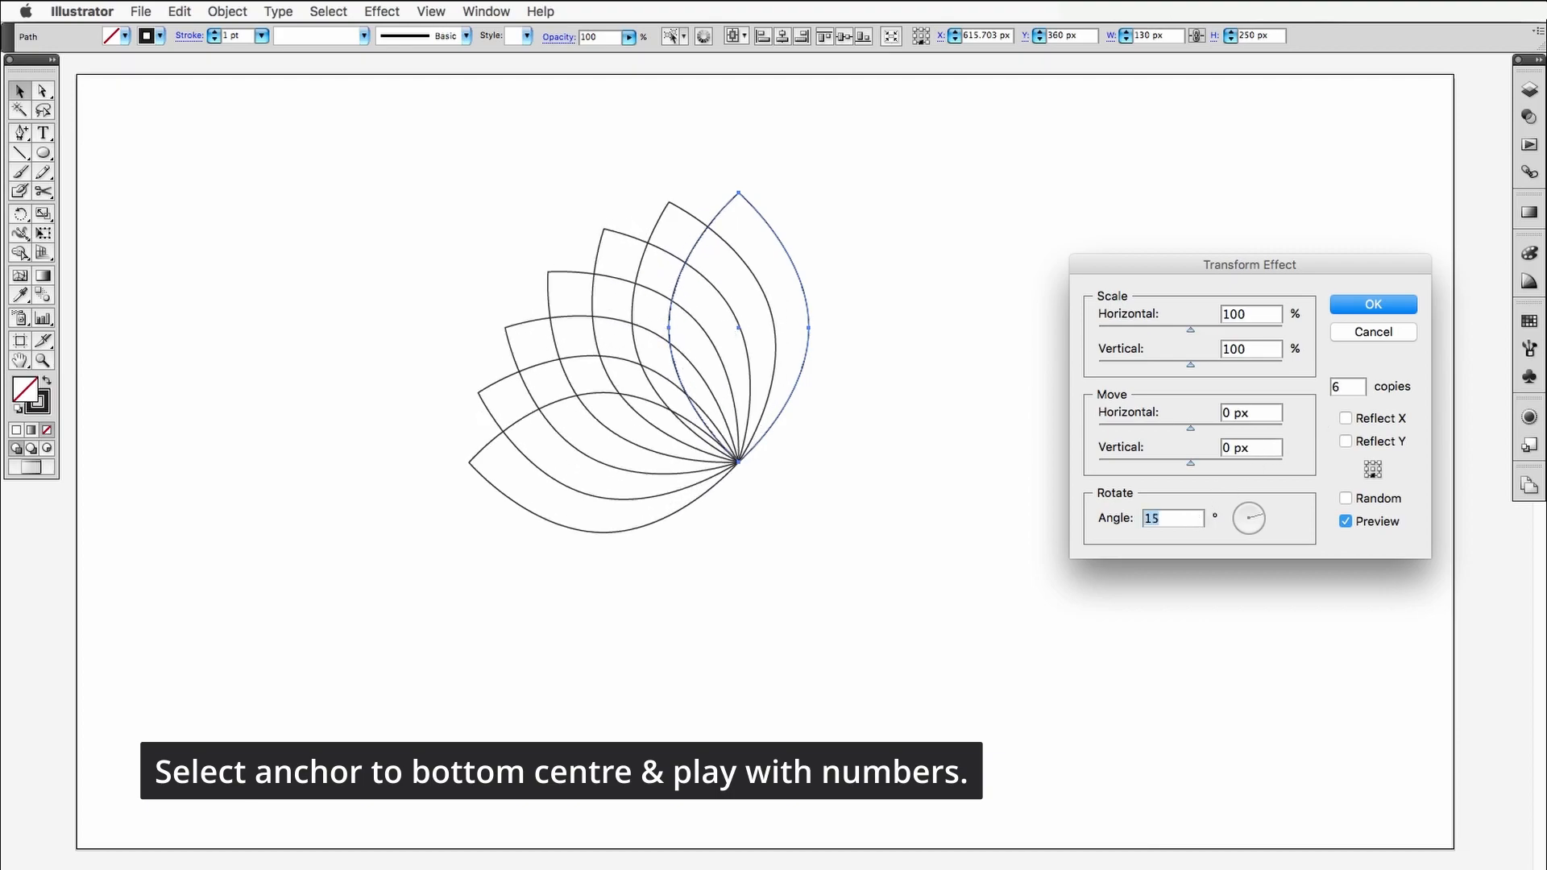
key(Up)
key(Up)
key(Up)
key(Up)
key(Up)
key(Up)
key(Up)
key(Up)
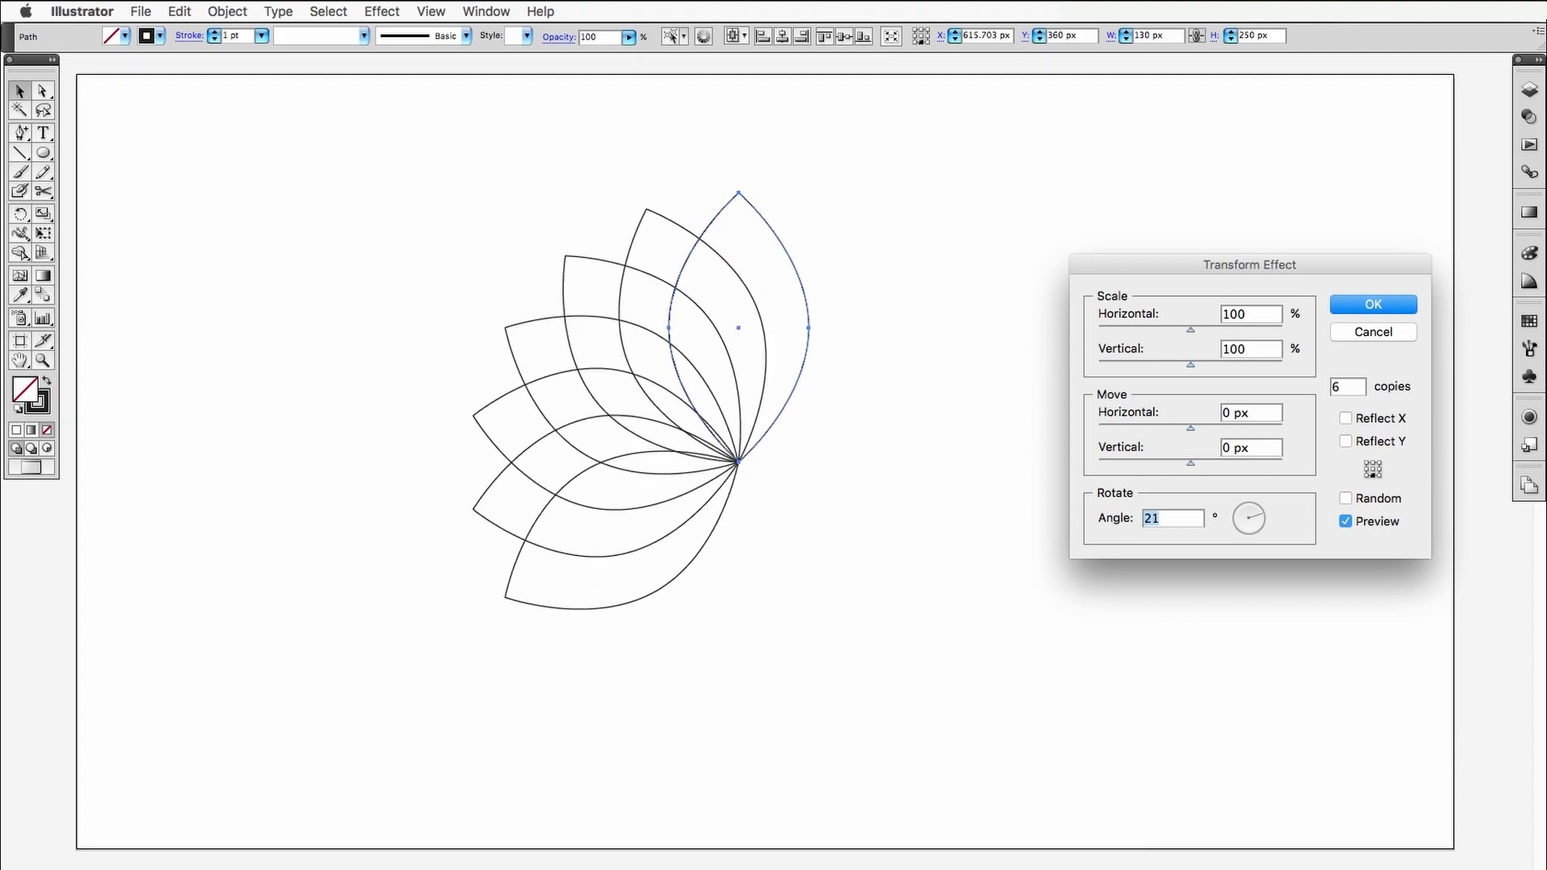
key(Up)
key(Up)
key(Up)
key(Up)
key(Up)
key(Up)
key(Up)
key(Up)
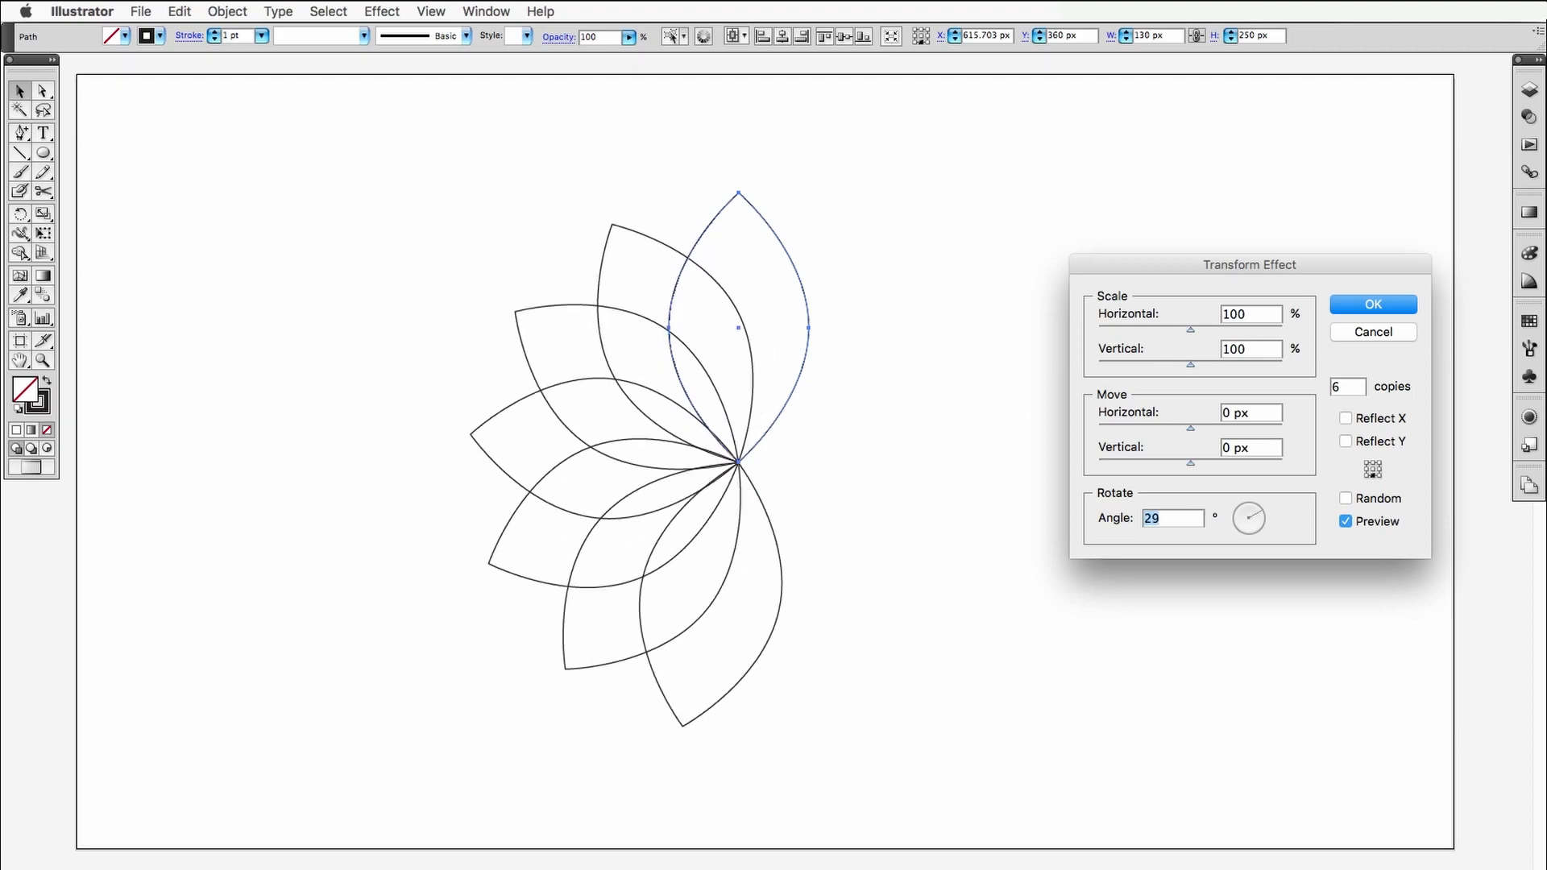
key(Up)
key(Up)
key(Up)
key(Up)
key(Up)
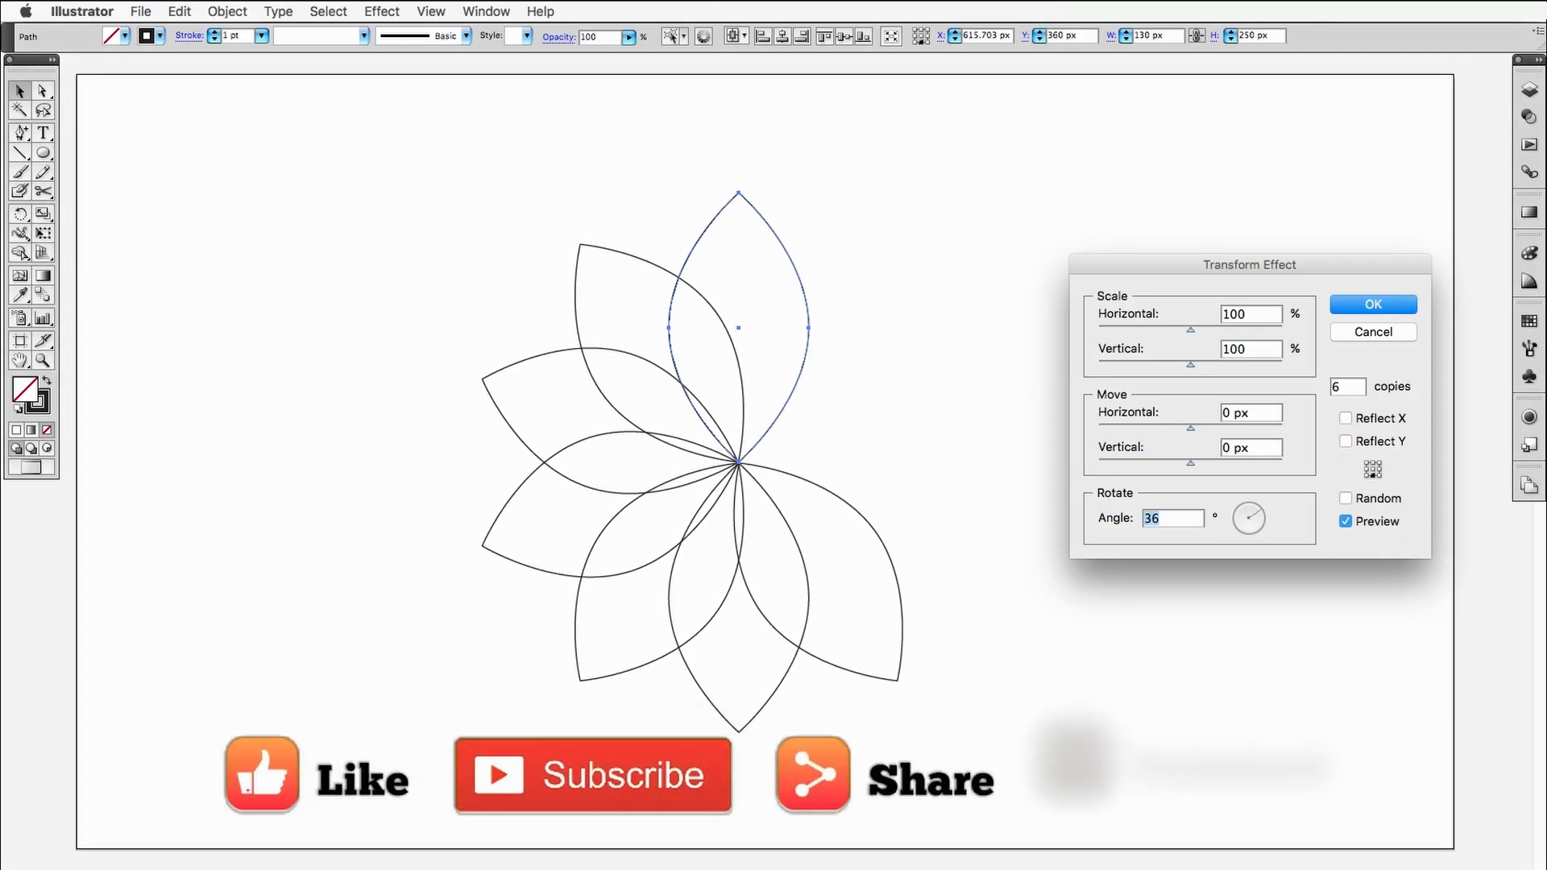
Set the number of copies to 9, apply the Transform effect and deselect the flower.
click(1349, 388)
key(Up)
key(Up)
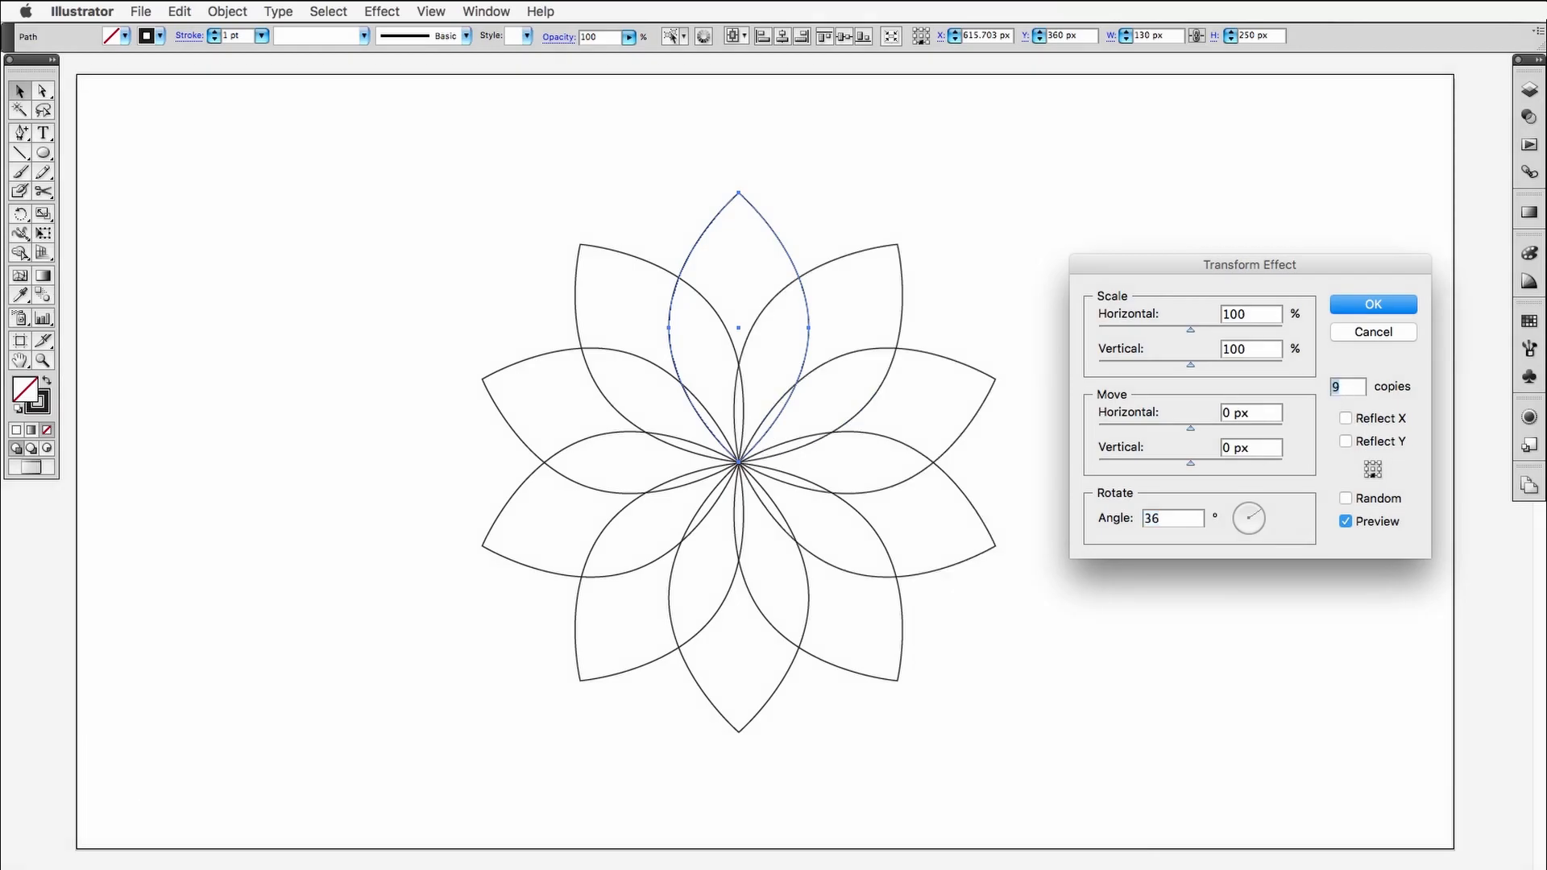
click(1375, 306)
click(1077, 480)
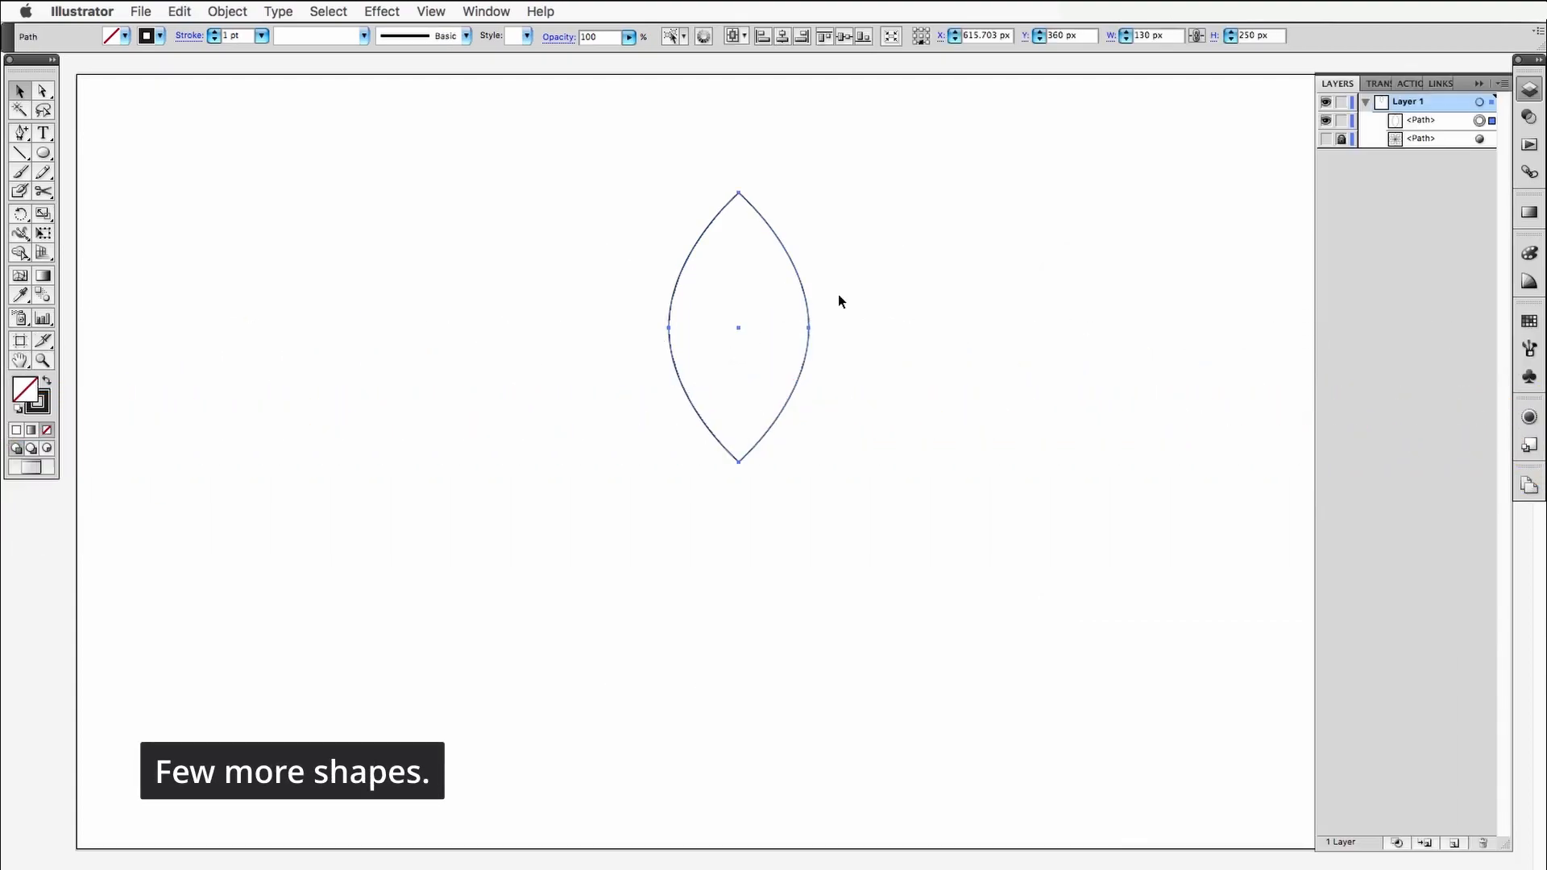
Open the Transform effect for the second leaf and turn on its preview.
click(756, 290)
drag(754, 284, 587, 277)
click(352, 10)
mouse_move(364, 11)
click(380, 52)
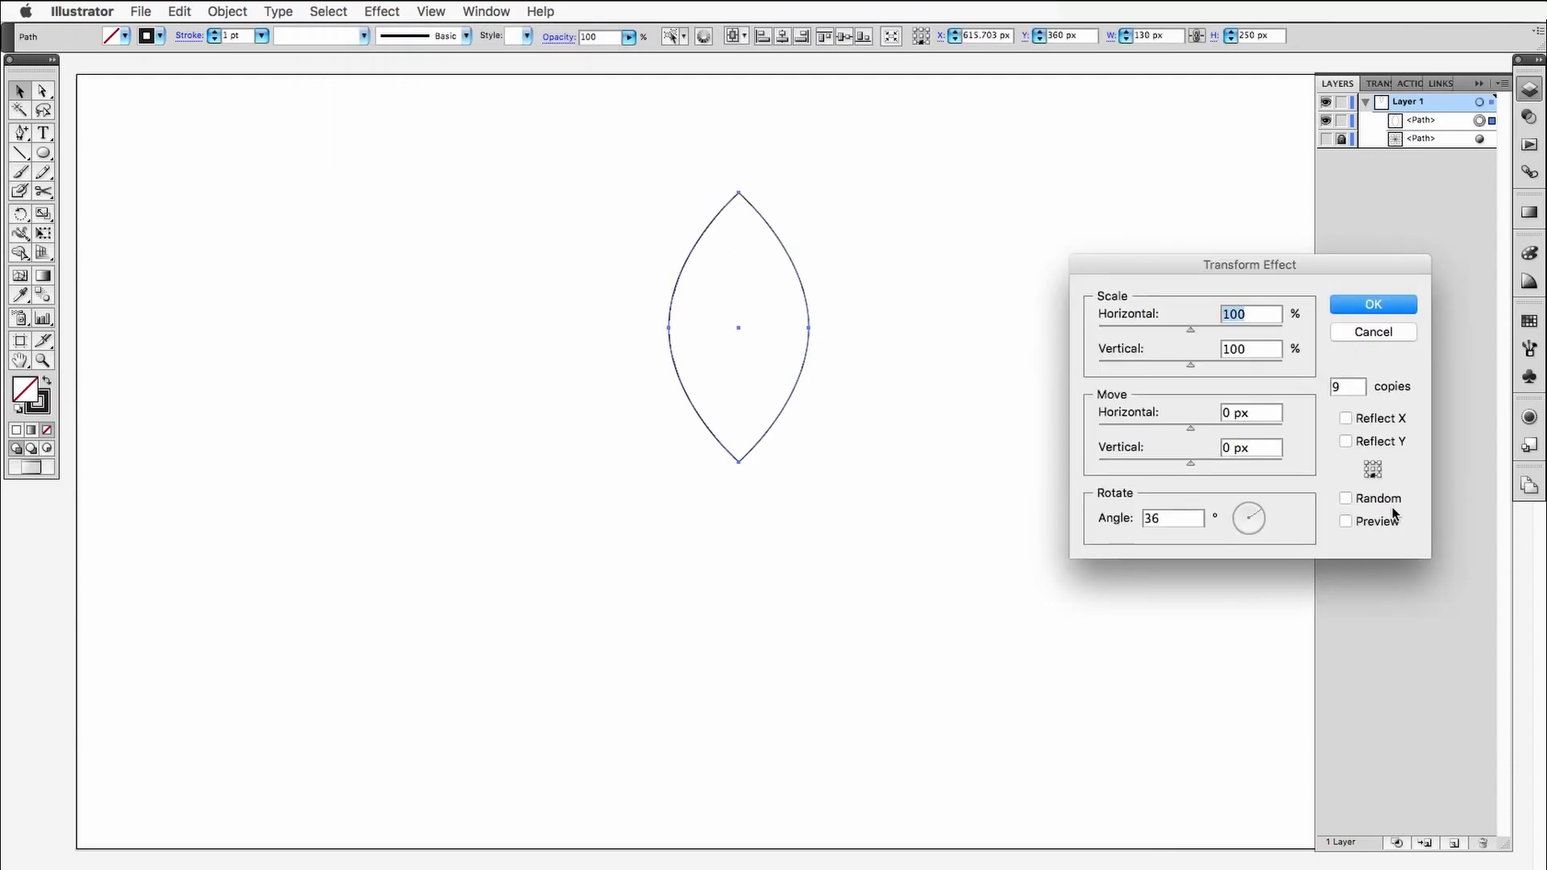
click(1366, 521)
click(1350, 388)
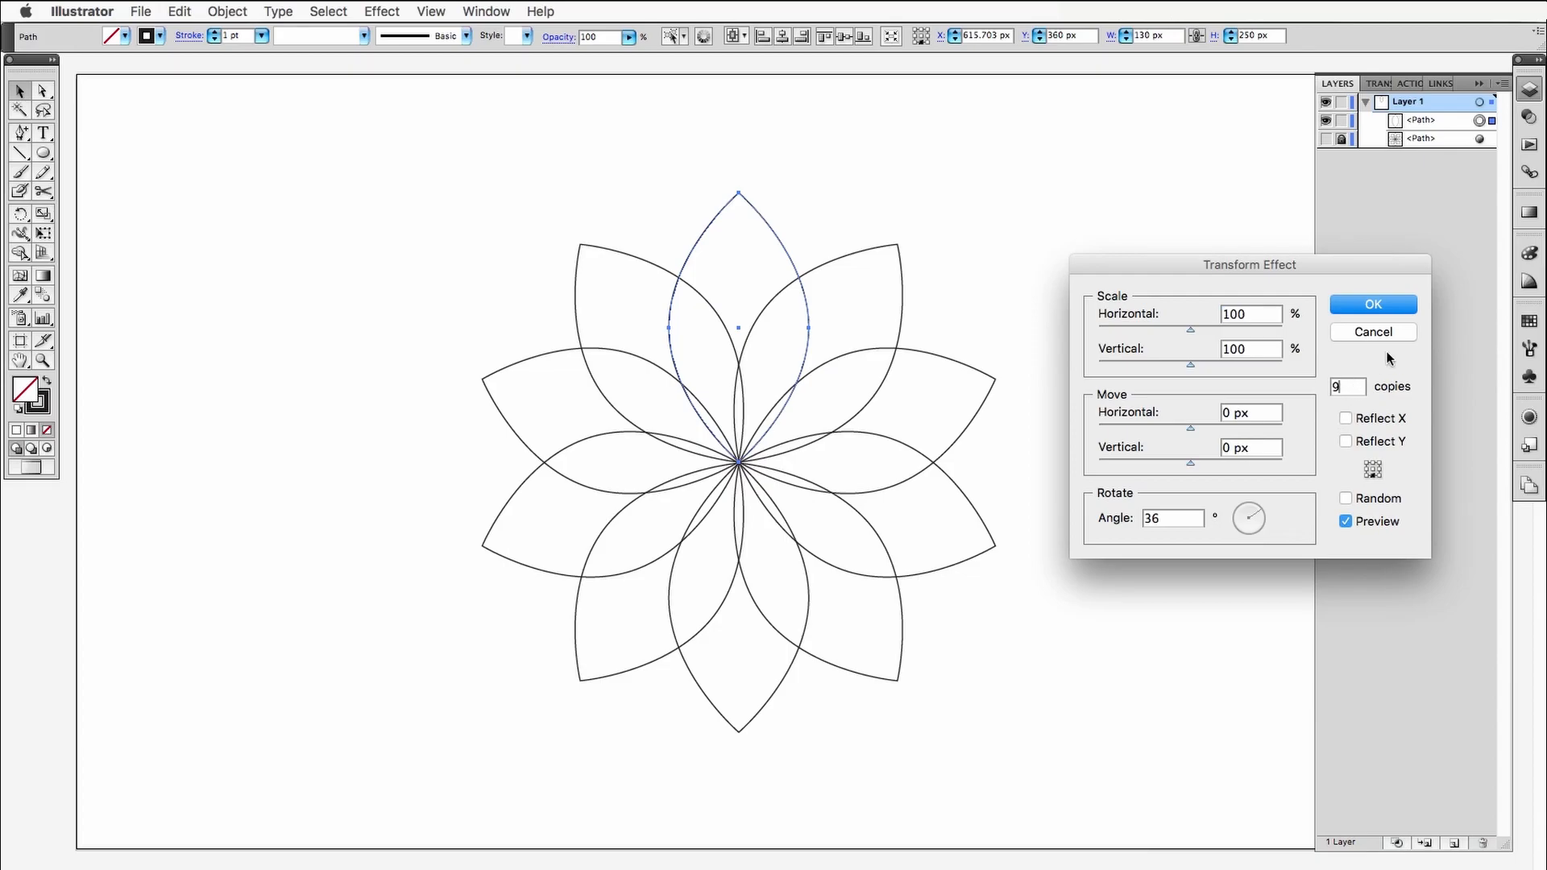
Set the rotation angle of the second leaf's copies to 30°.
key(Tab)
key(Tab)
key(Tab)
key(Tab)
key(Tab)
key(Down)
key(Down)
key(Down)
key(Down)
key(Down)
key(Down)
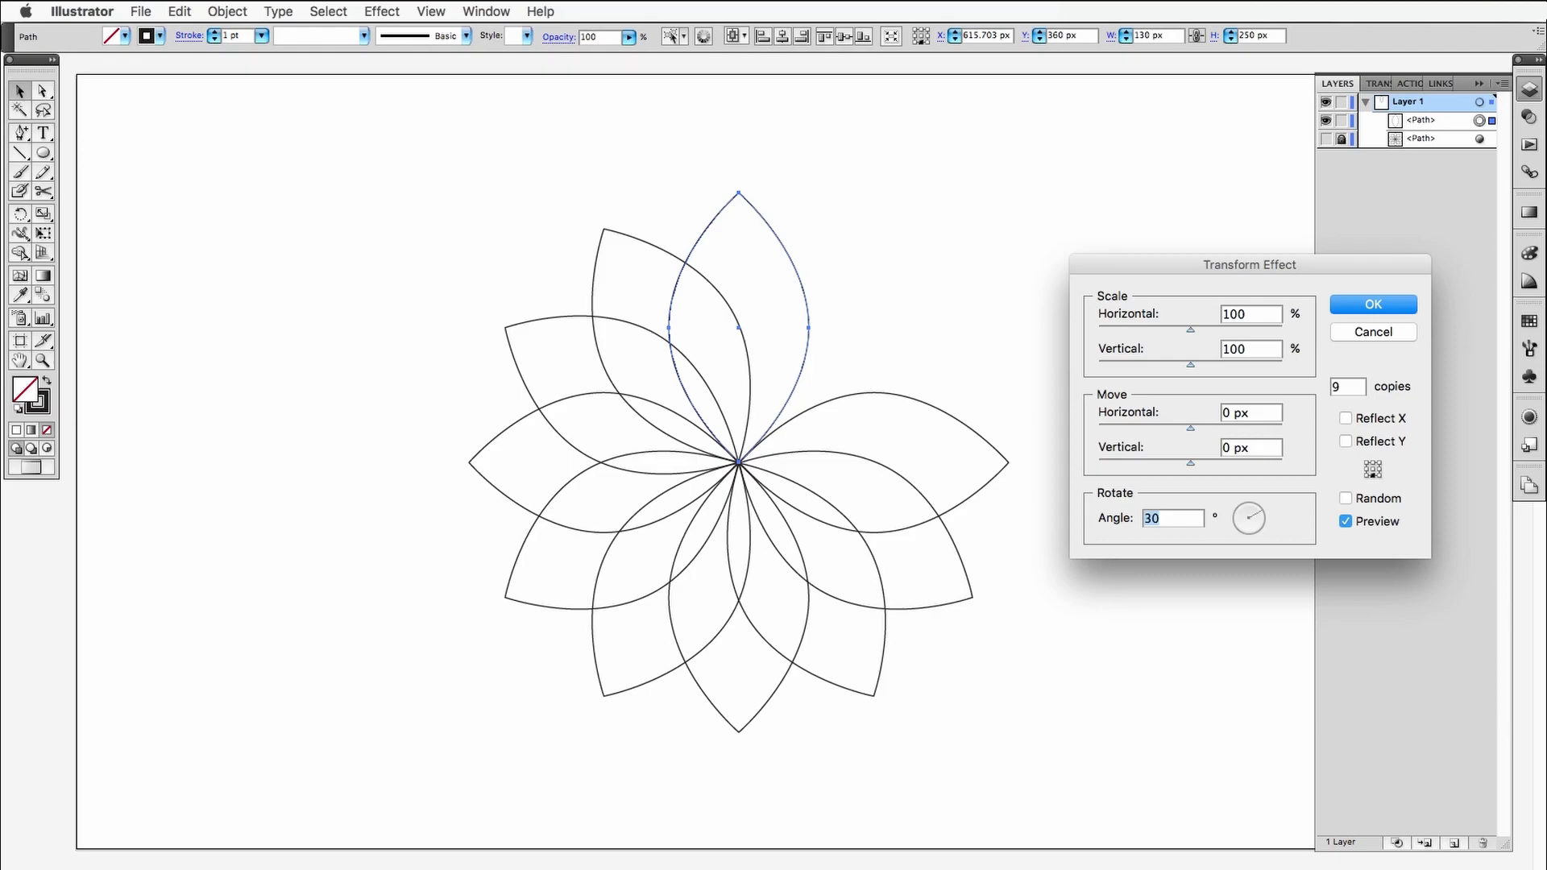
Set the number of copies to 11 to complete the ring of petals.
key(Tab)
key(Tab)
key(shift+Tab)
key(shift+Tab)
key(shift+Tab)
key(shift+Tab)
key(Tab)
key(Tab)
key(Tab)
key(Up)
key(Up)
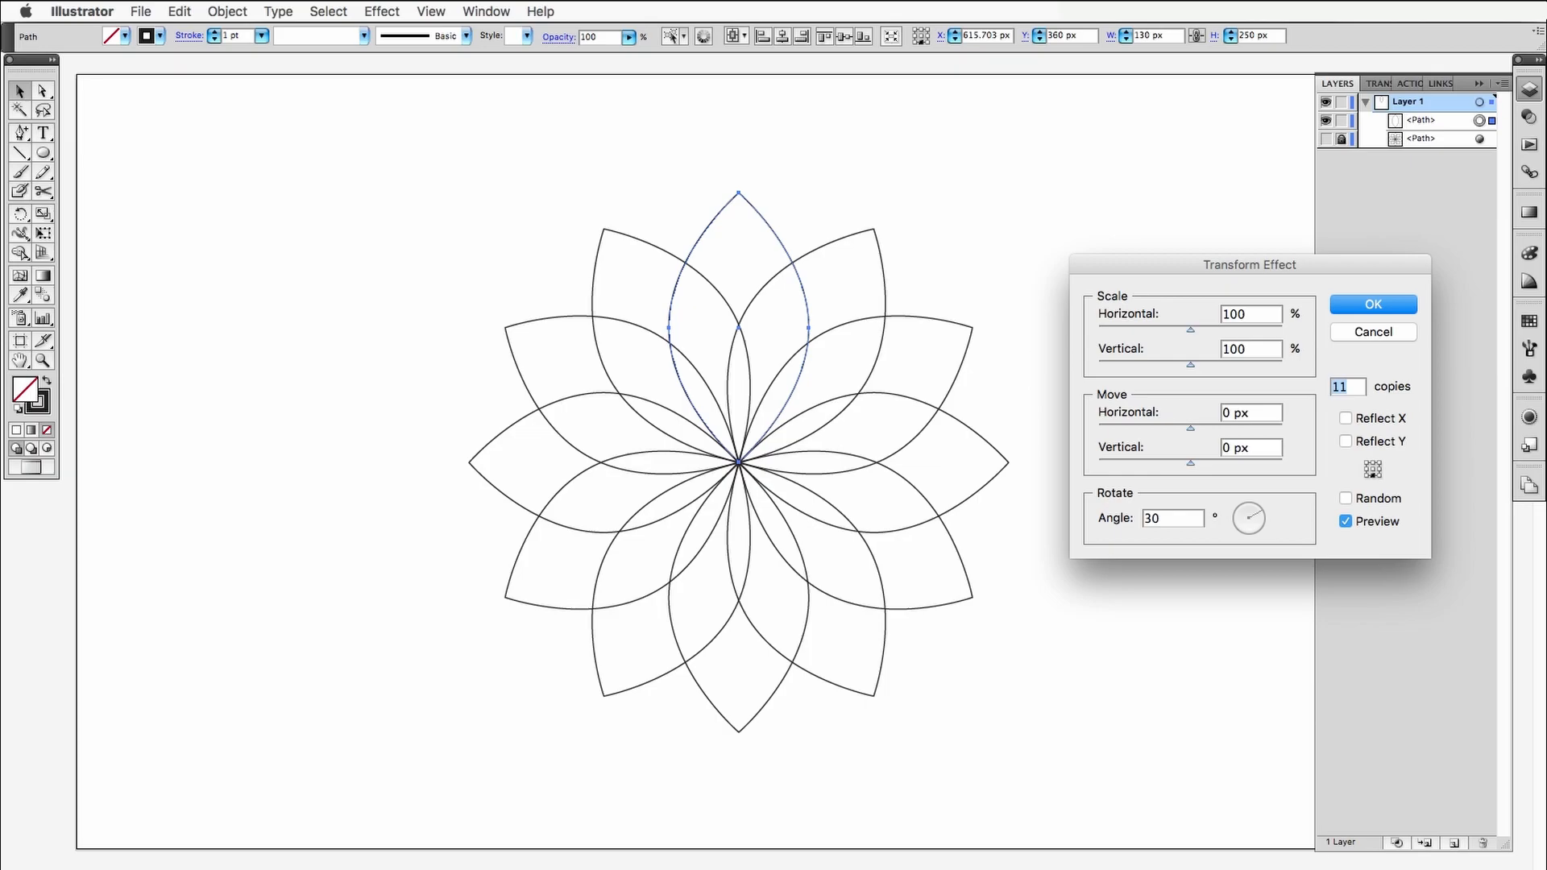
Set the vertical move offset of the copies to 1 px.
key(shift+Tab)
key(Tab)
key(Tab)
key(Tab)
key(Tab)
key(Tab)
key(Up)
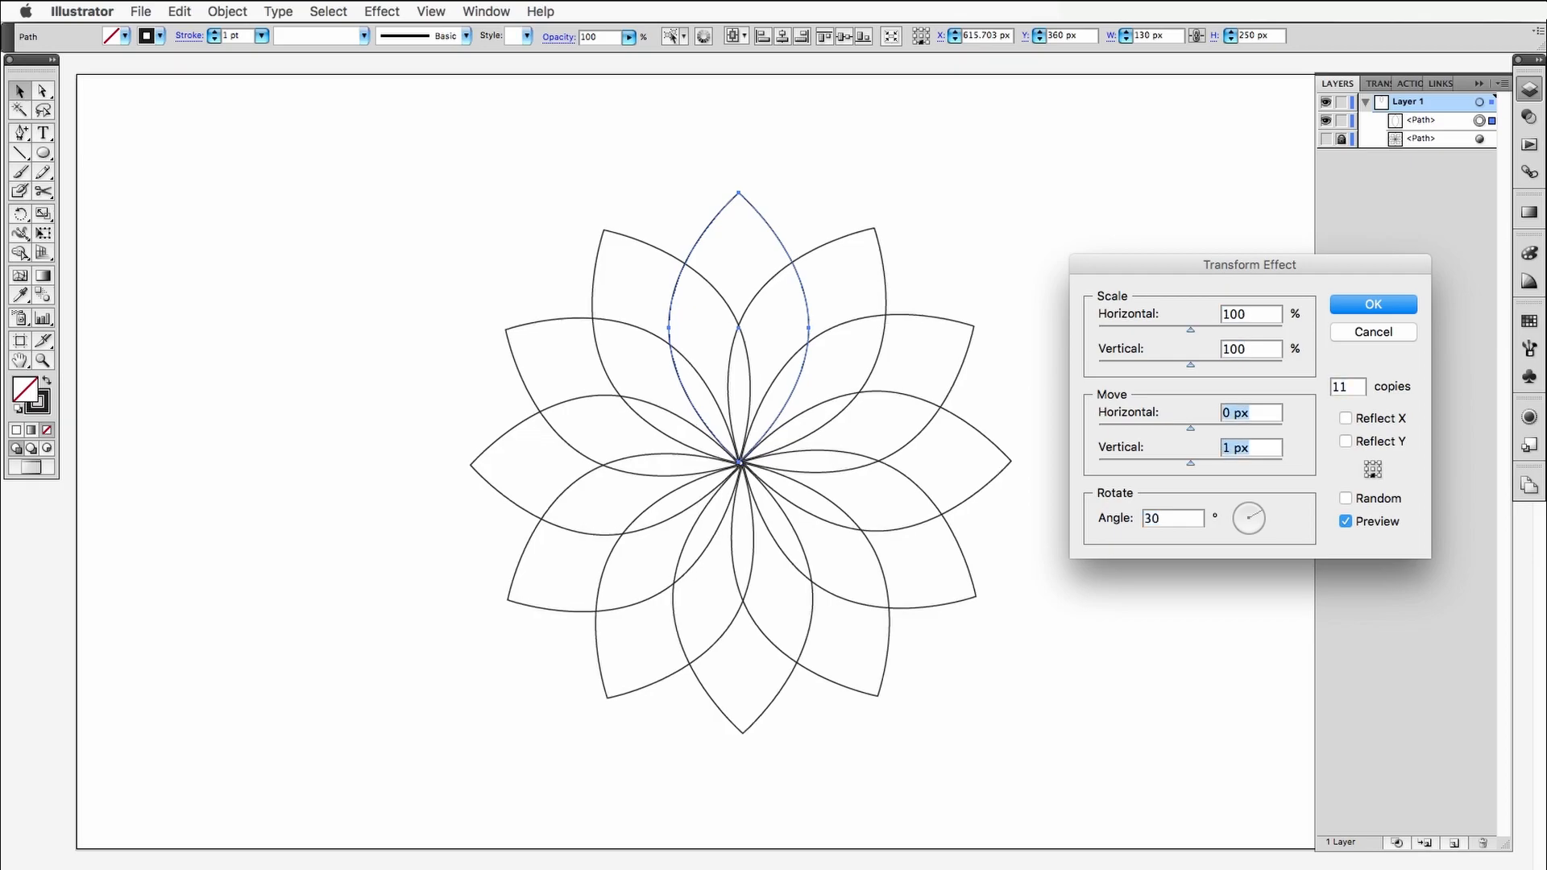
Try a horizontal move offset of 11 px for the copies.
key(shift+Tab)
key(Up)
key(Up)
key(Up)
key(Up)
key(Up)
key(Up)
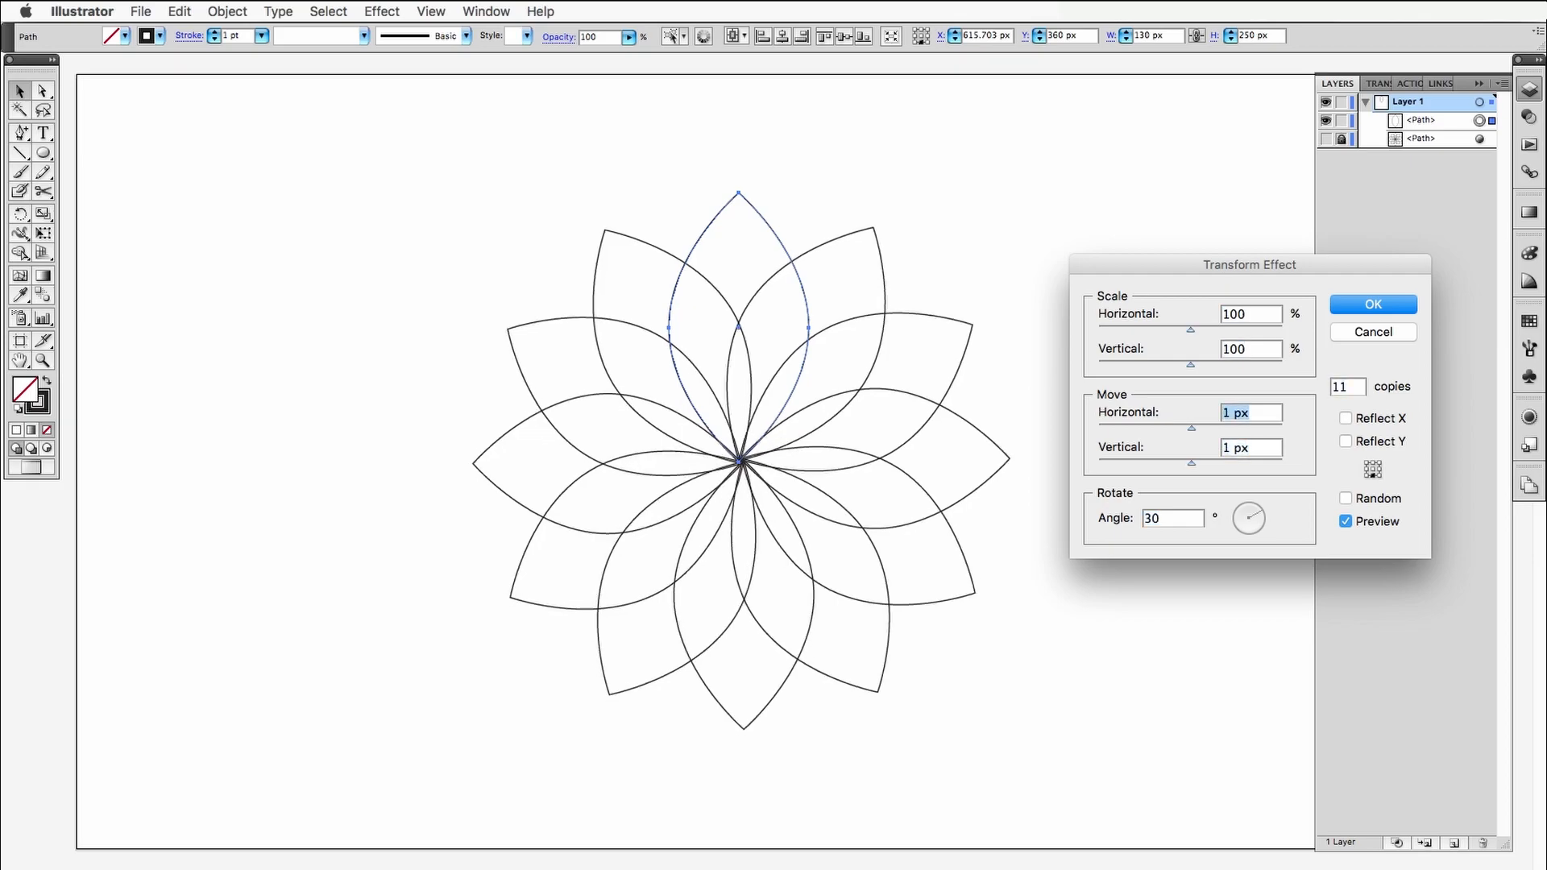
key(Up)
key(Up)
key(Up)
key(Up)
key(Up)
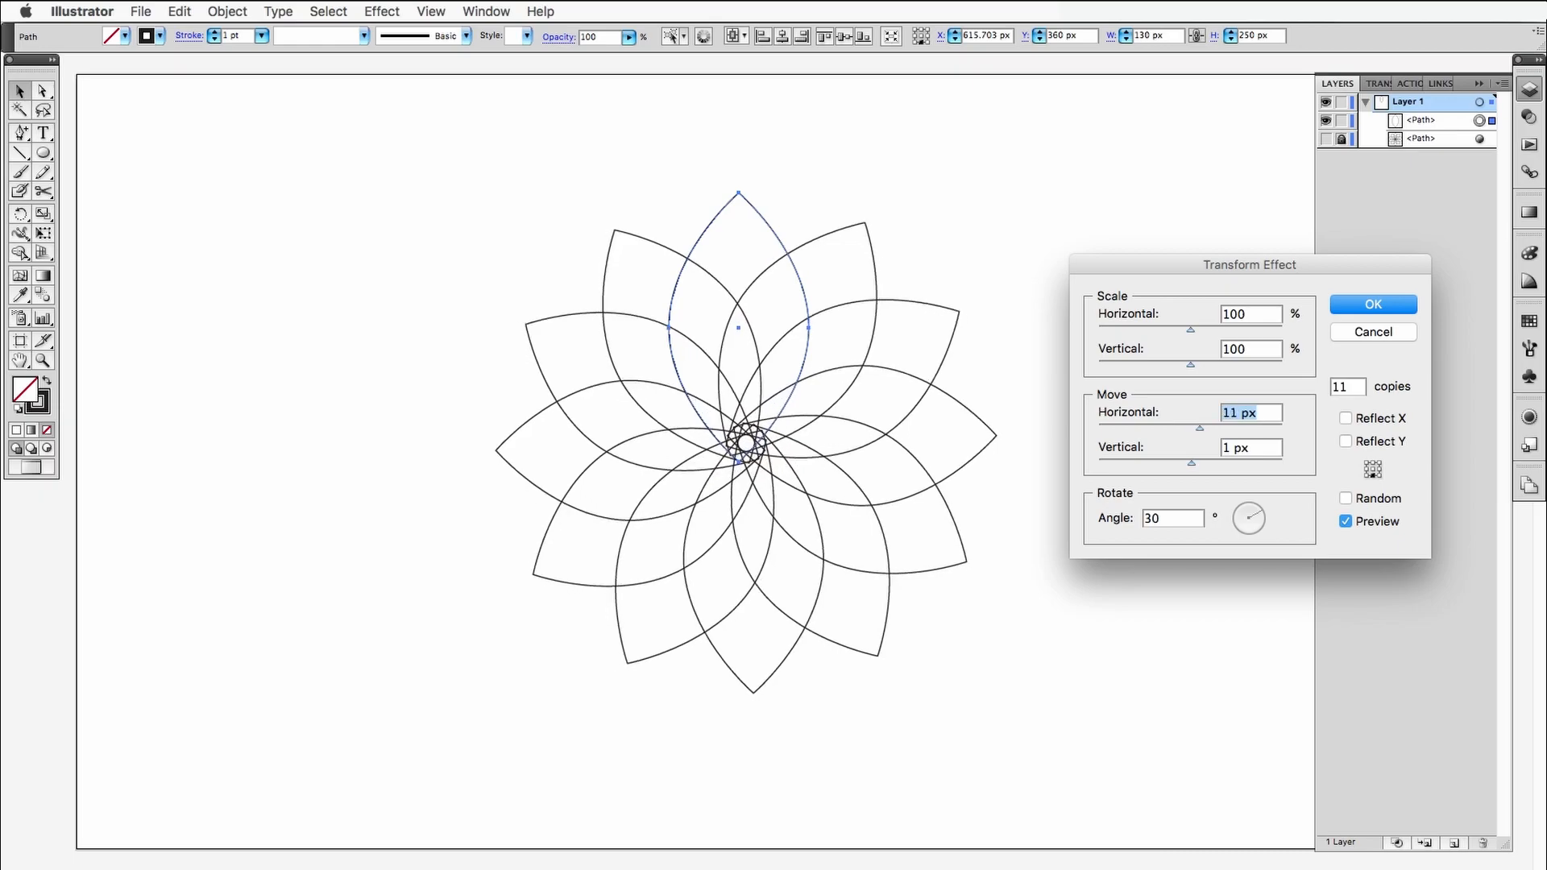
Set the move offsets to -11 px horizontal and 2 px vertical, and apply the Transform effect.
key(Down)
key(Down)
key(Down)
key(Down)
key(Down)
key(Down)
key(Down)
key(Down)
key(Down)
key(Down)
key(Down)
key(Down)
key(Down)
key(Down)
key(Down)
key(Down)
key(Down)
key(Down)
key(Down)
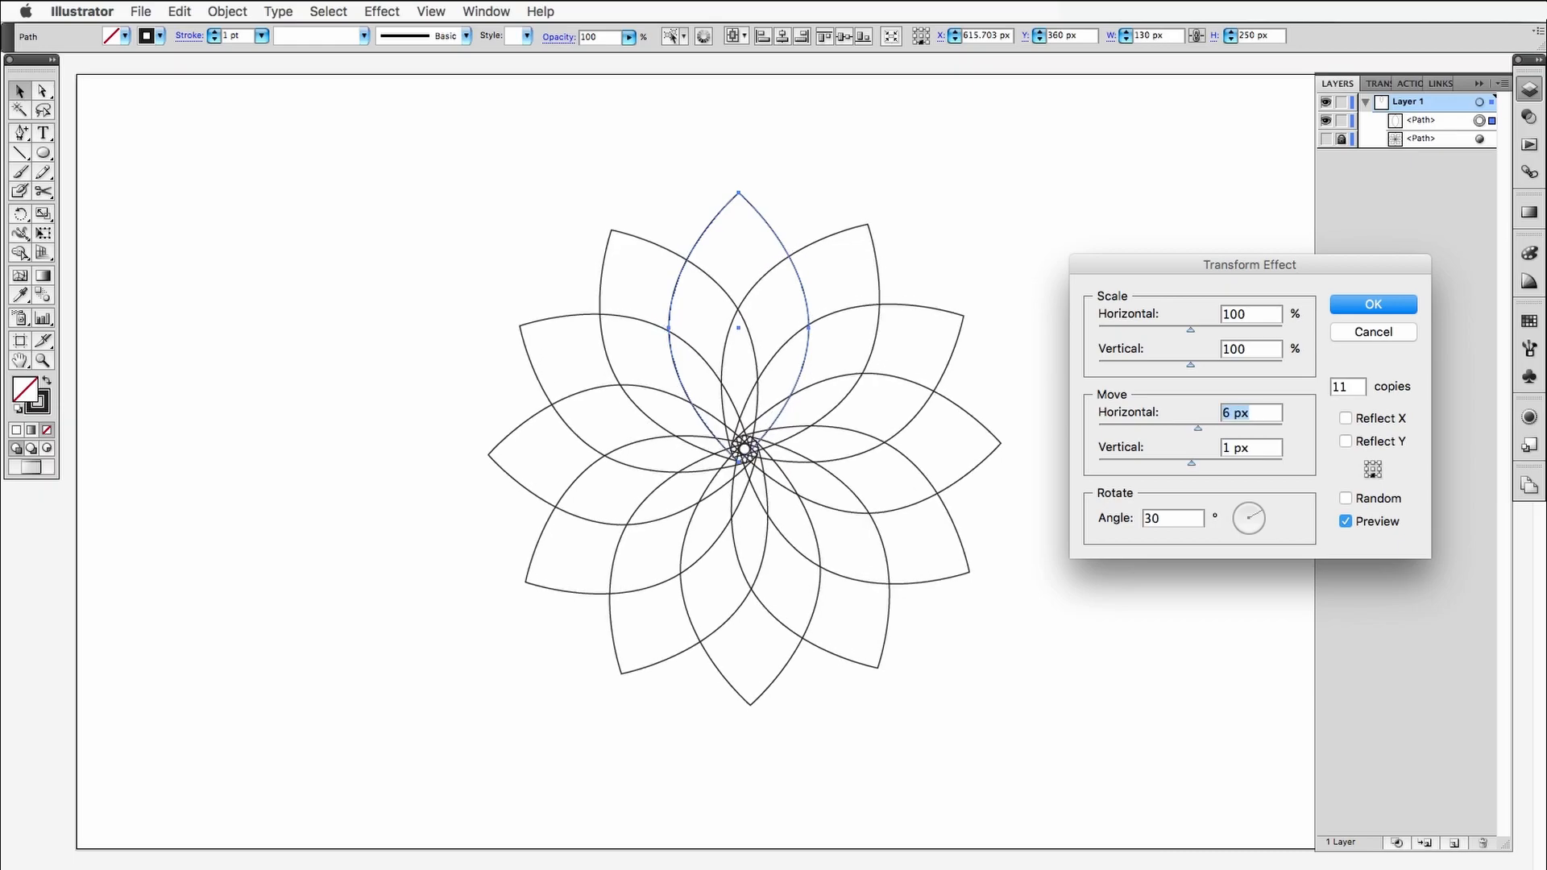
key(Down)
key(Down)
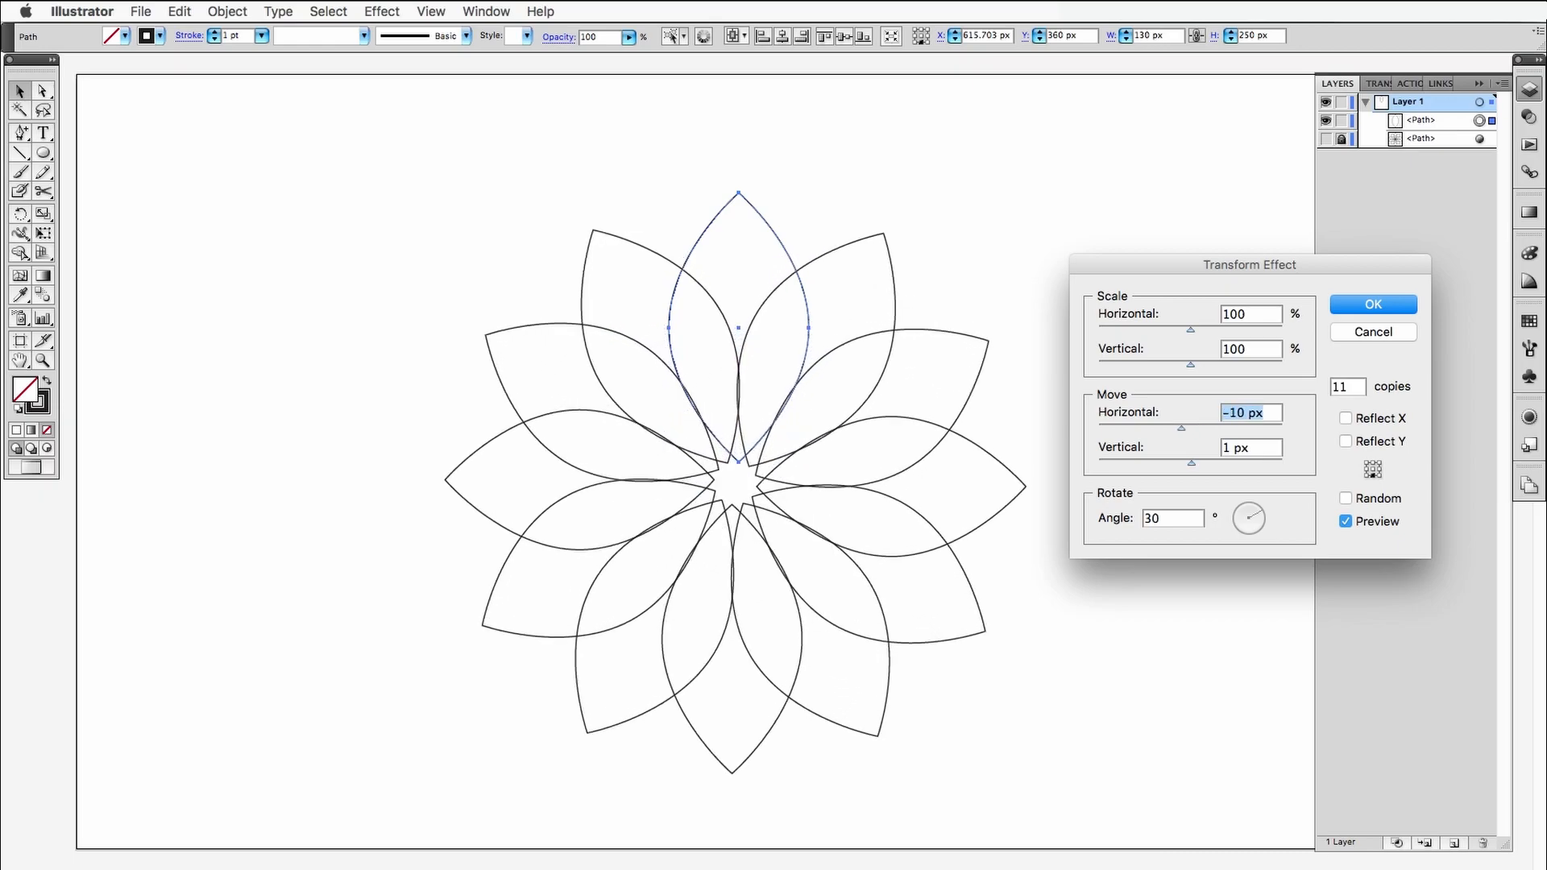
key(Tab)
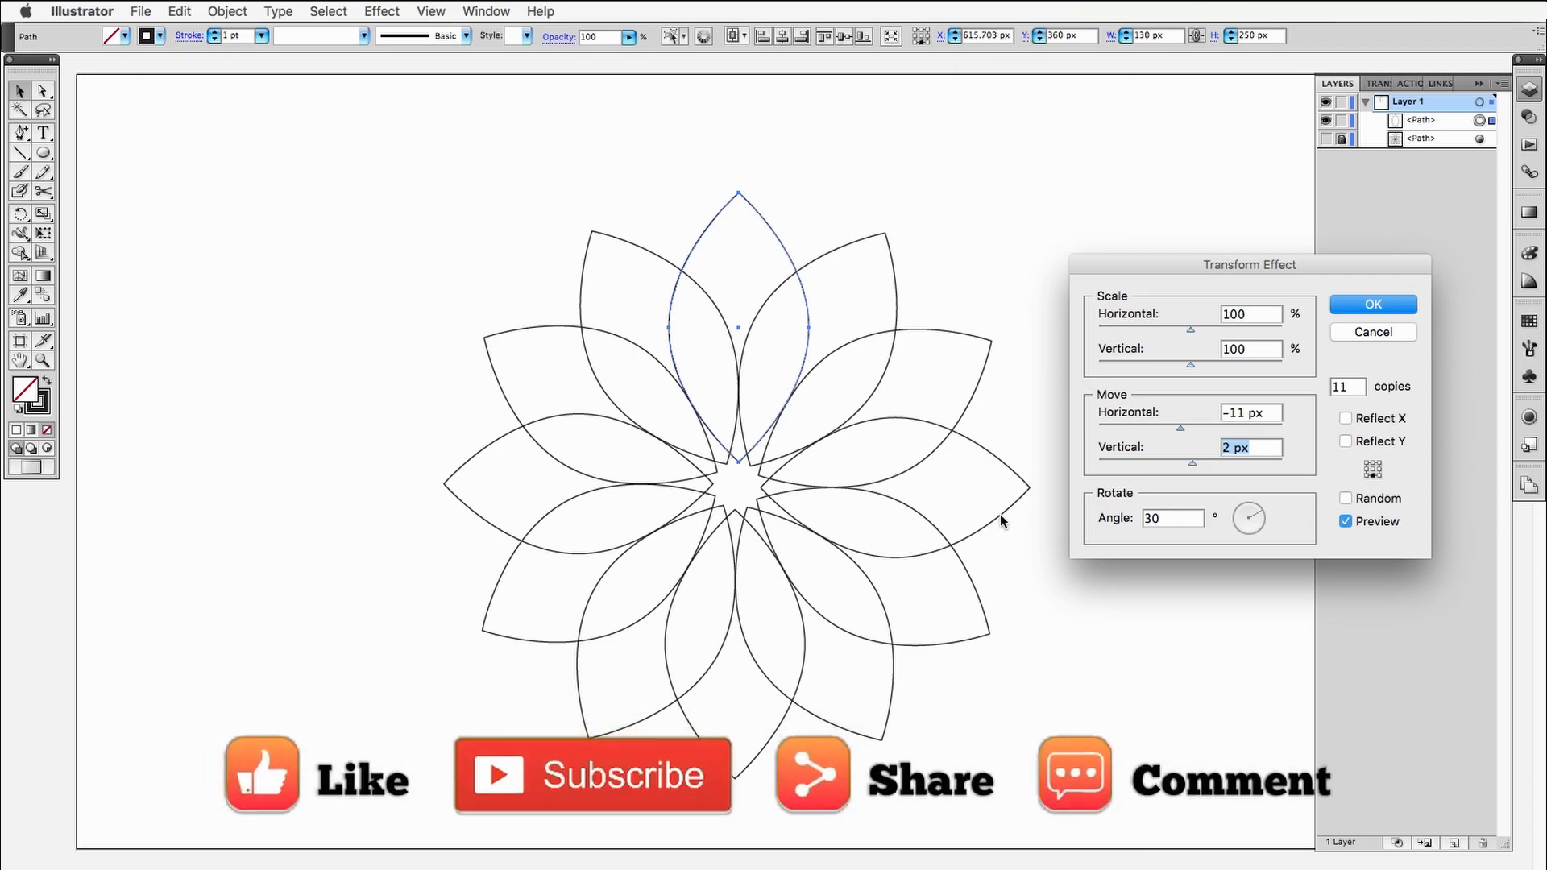
click(1357, 307)
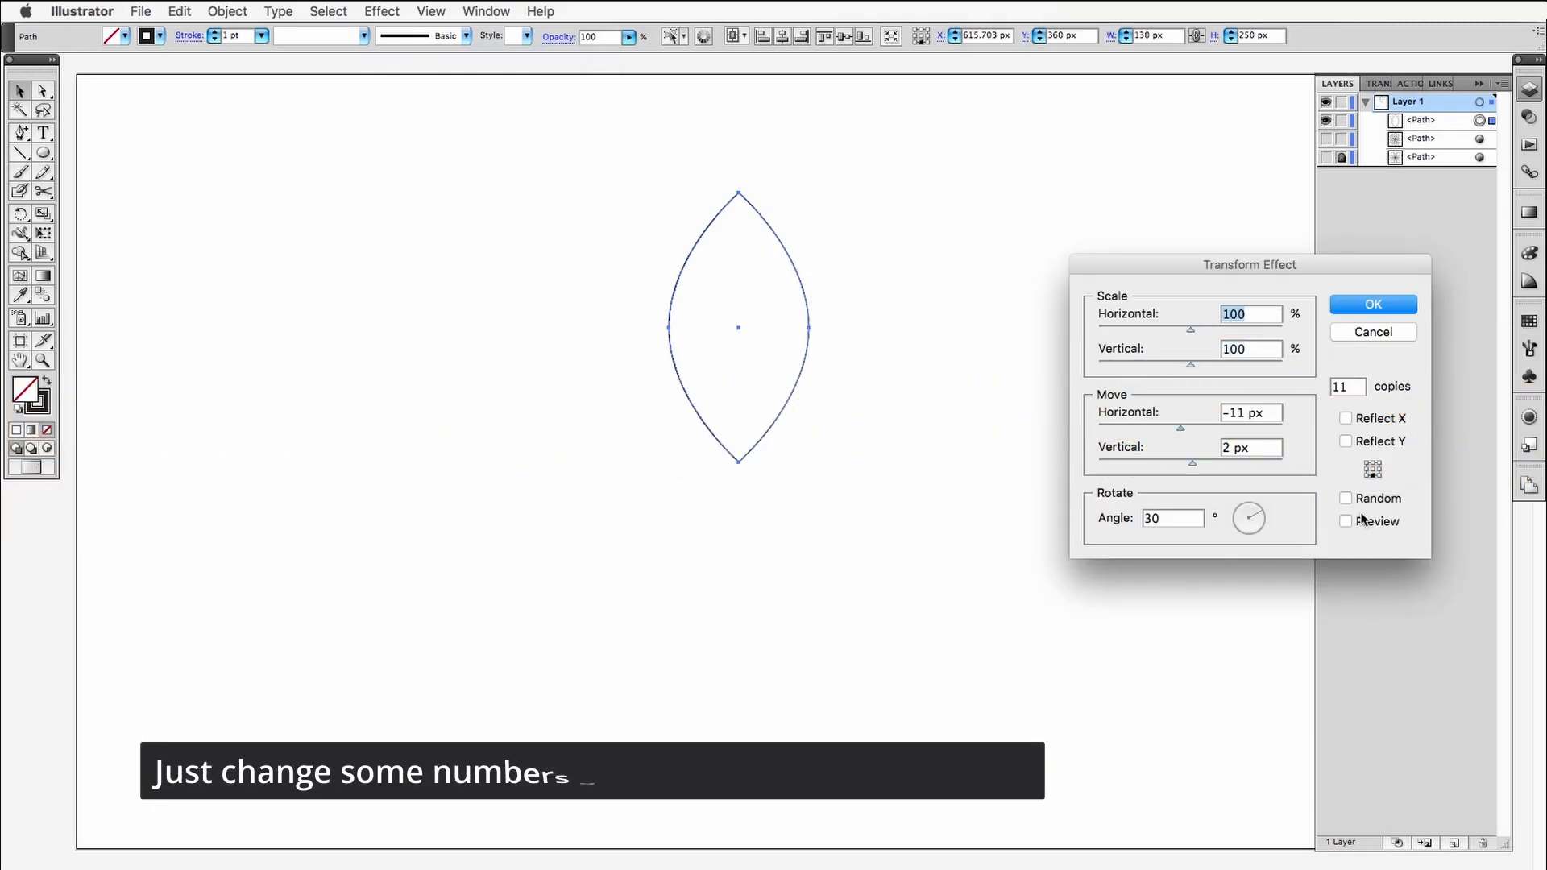
Preview the Transform effect on the third leaf and set its rotation angle to 20°.
click(1362, 520)
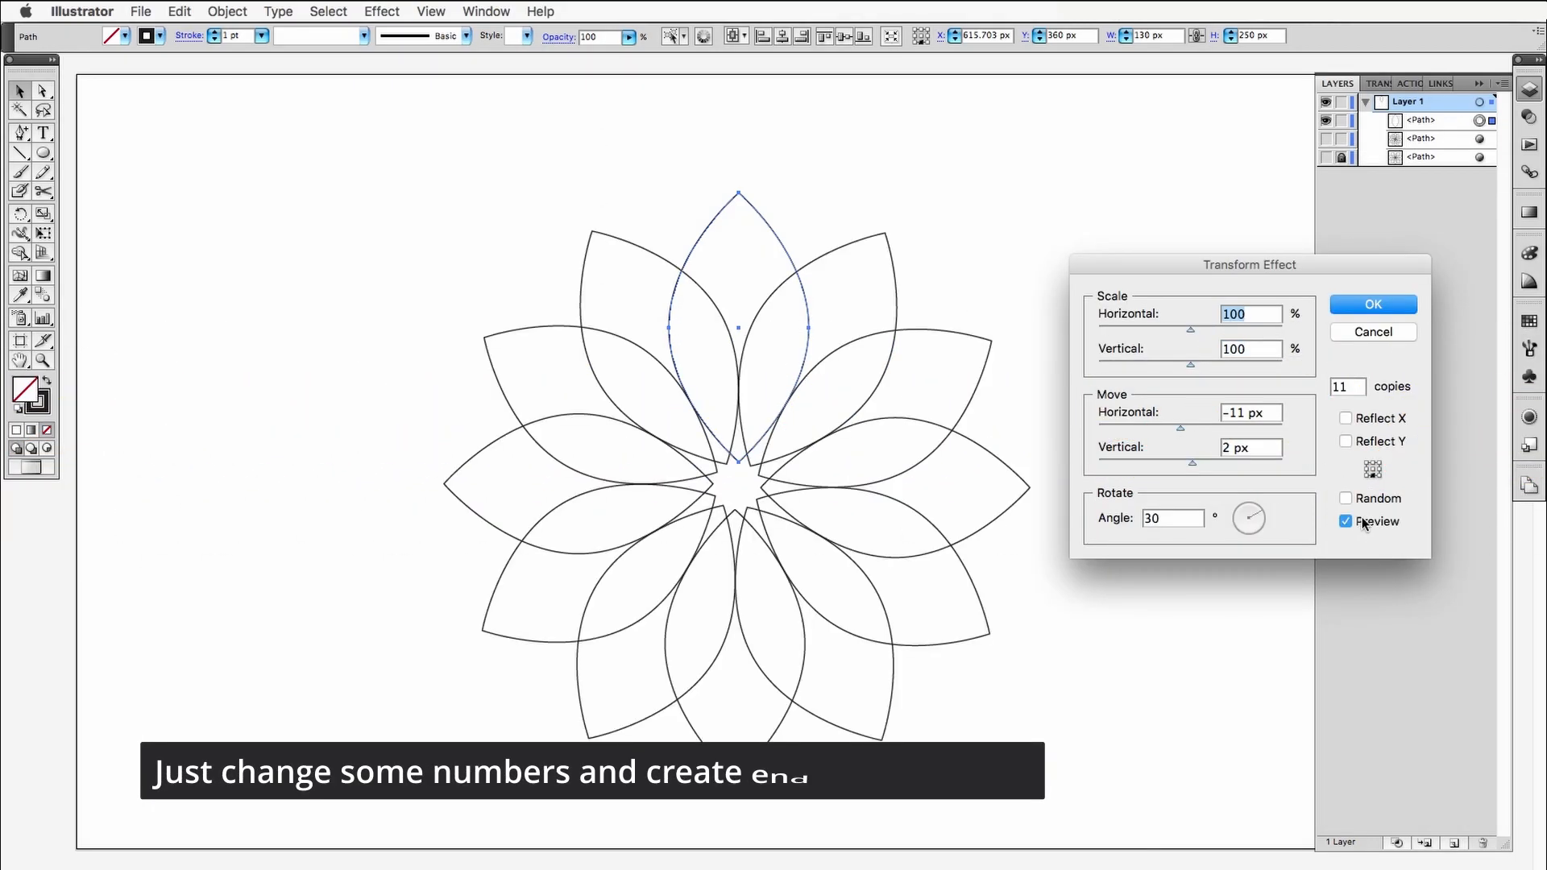
double_click(1182, 514)
text(25)
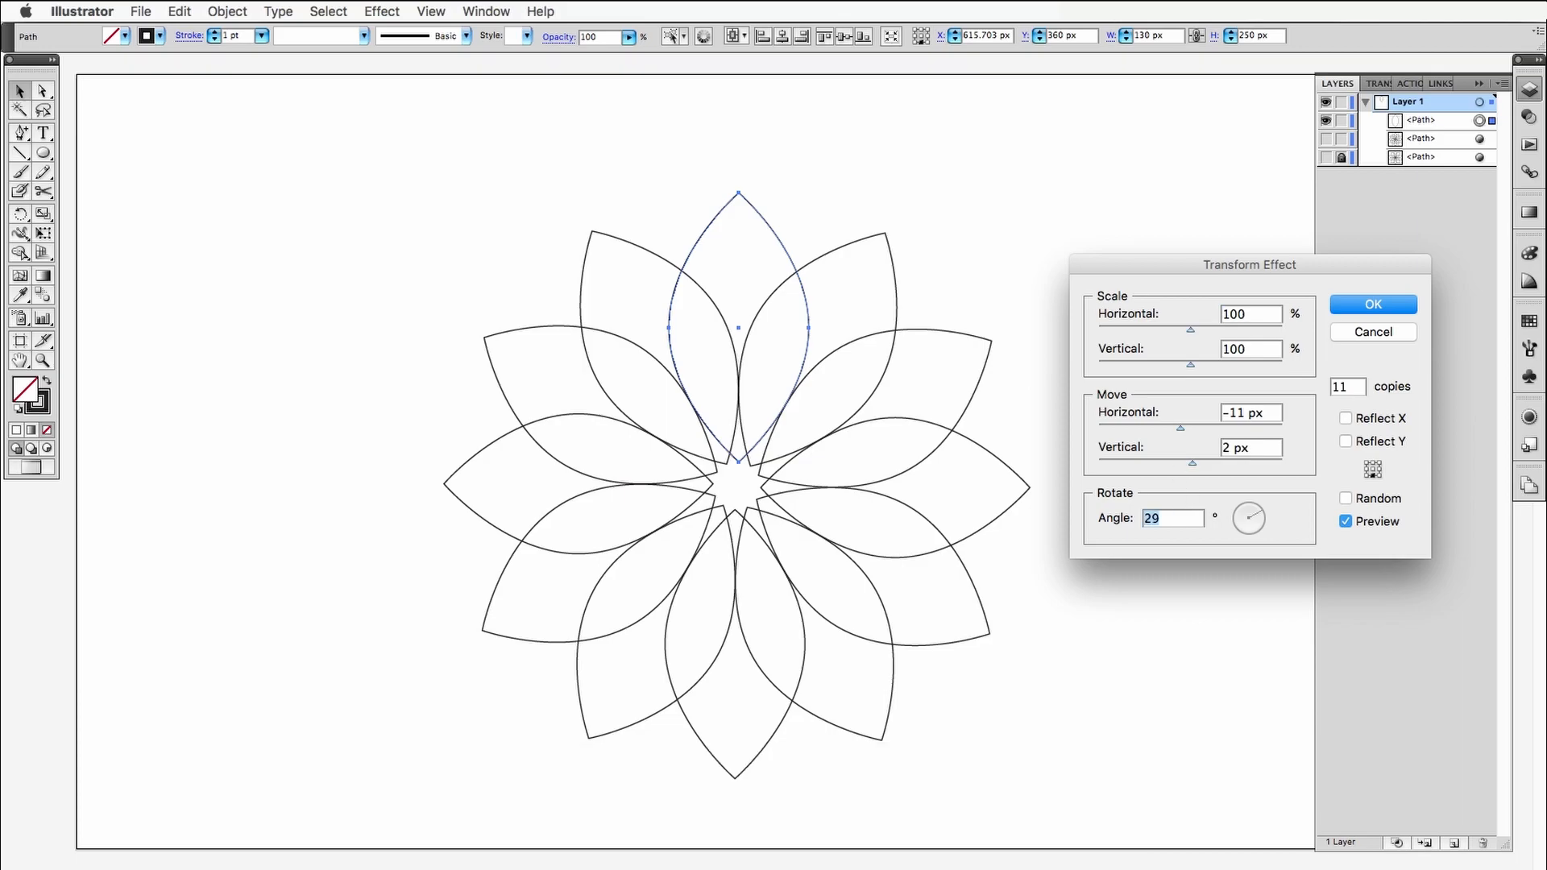
key(Down)
key(Down)
key(Down)
key(Down)
key(Down)
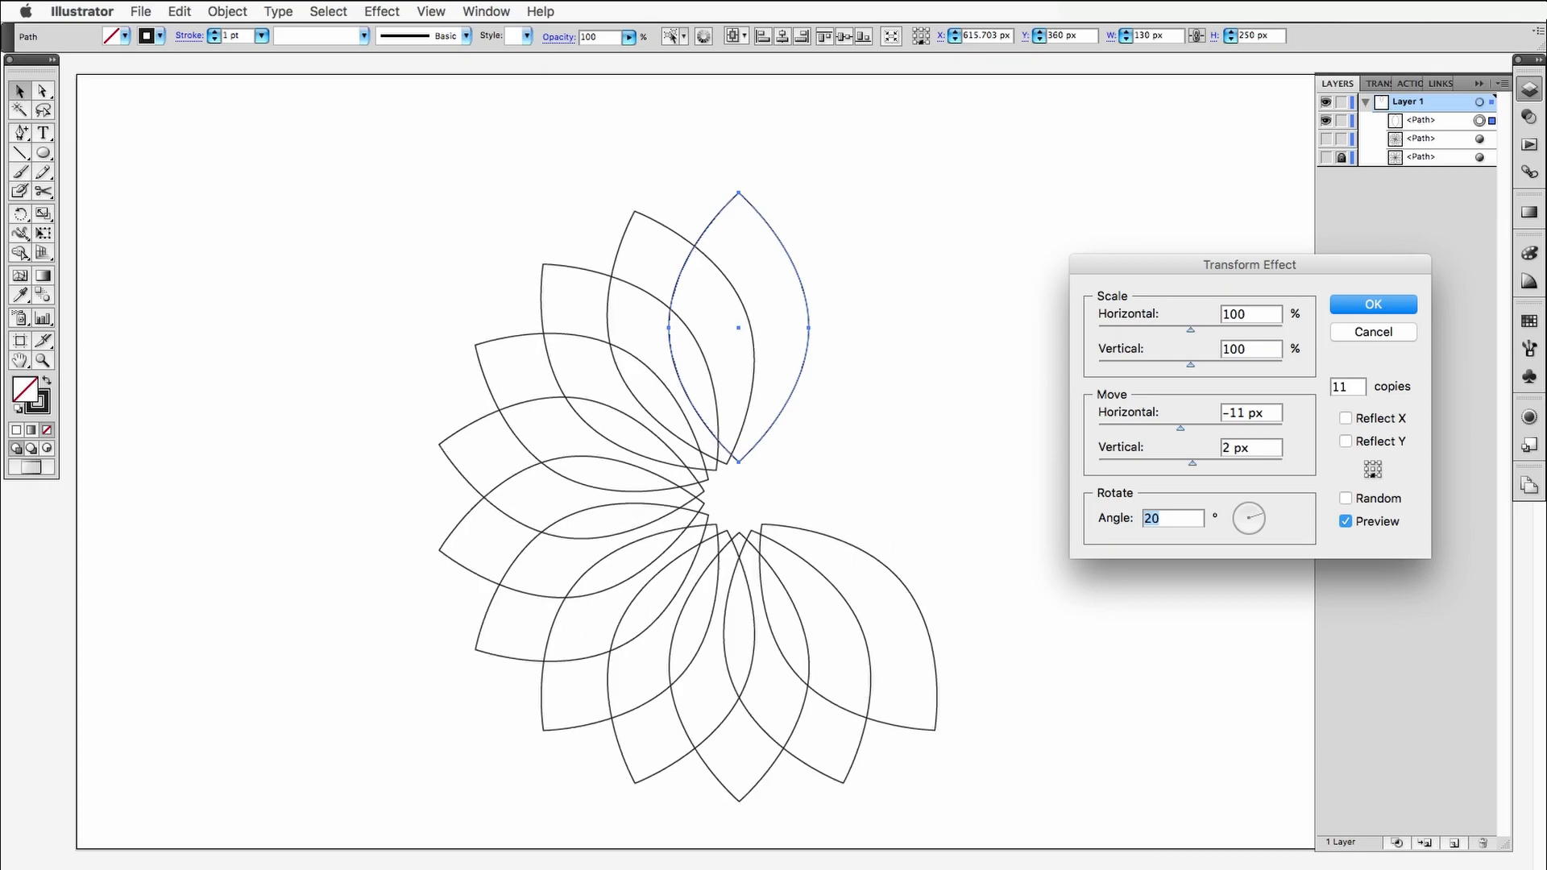
Set the horizontal move offset of the leaf copies to -7 px.
key(Tab)
key(Tab)
key(Tab)
key(Tab)
key(Up)
key(Up)
key(Up)
key(Up)
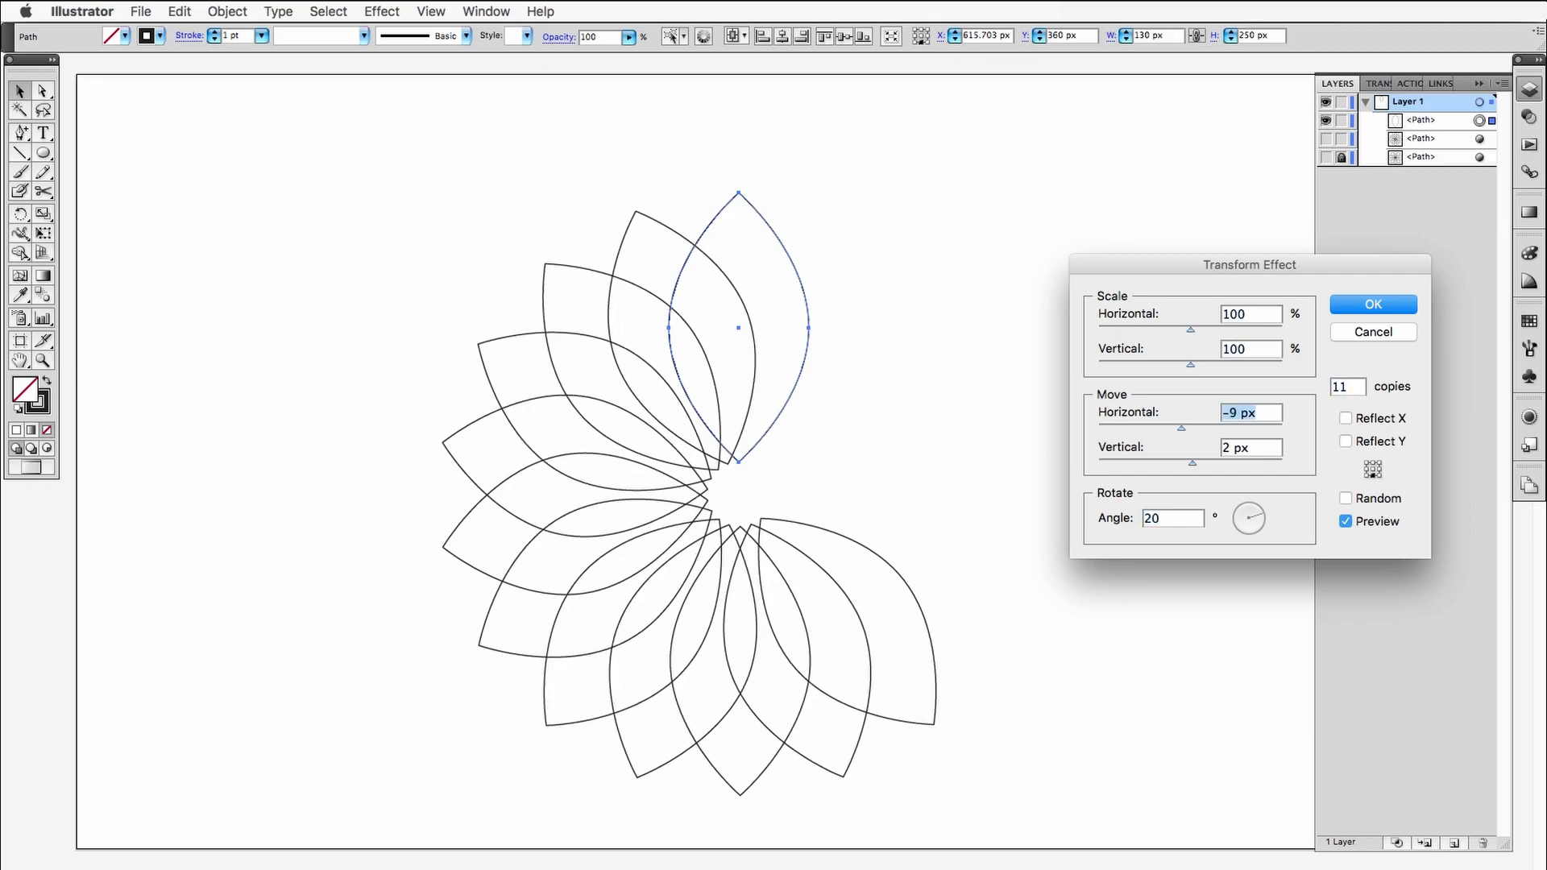
key(Up)
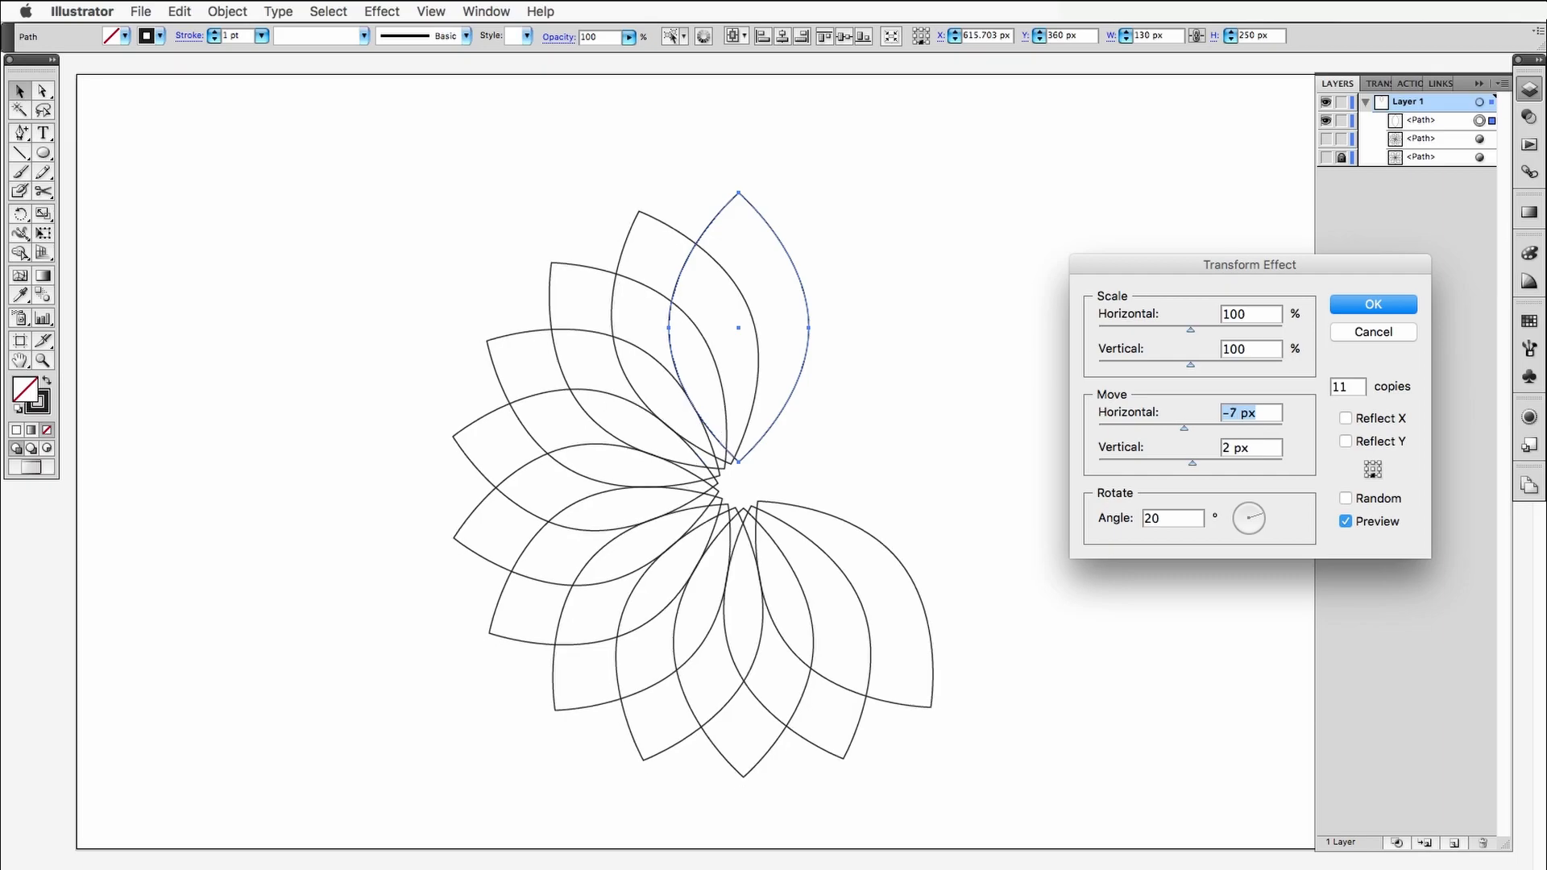
Set the vertical move offset of the leaf copies to 0 px.
key(Tab)
key(Down)
key(Down)
key(Tab)
key(Tab)
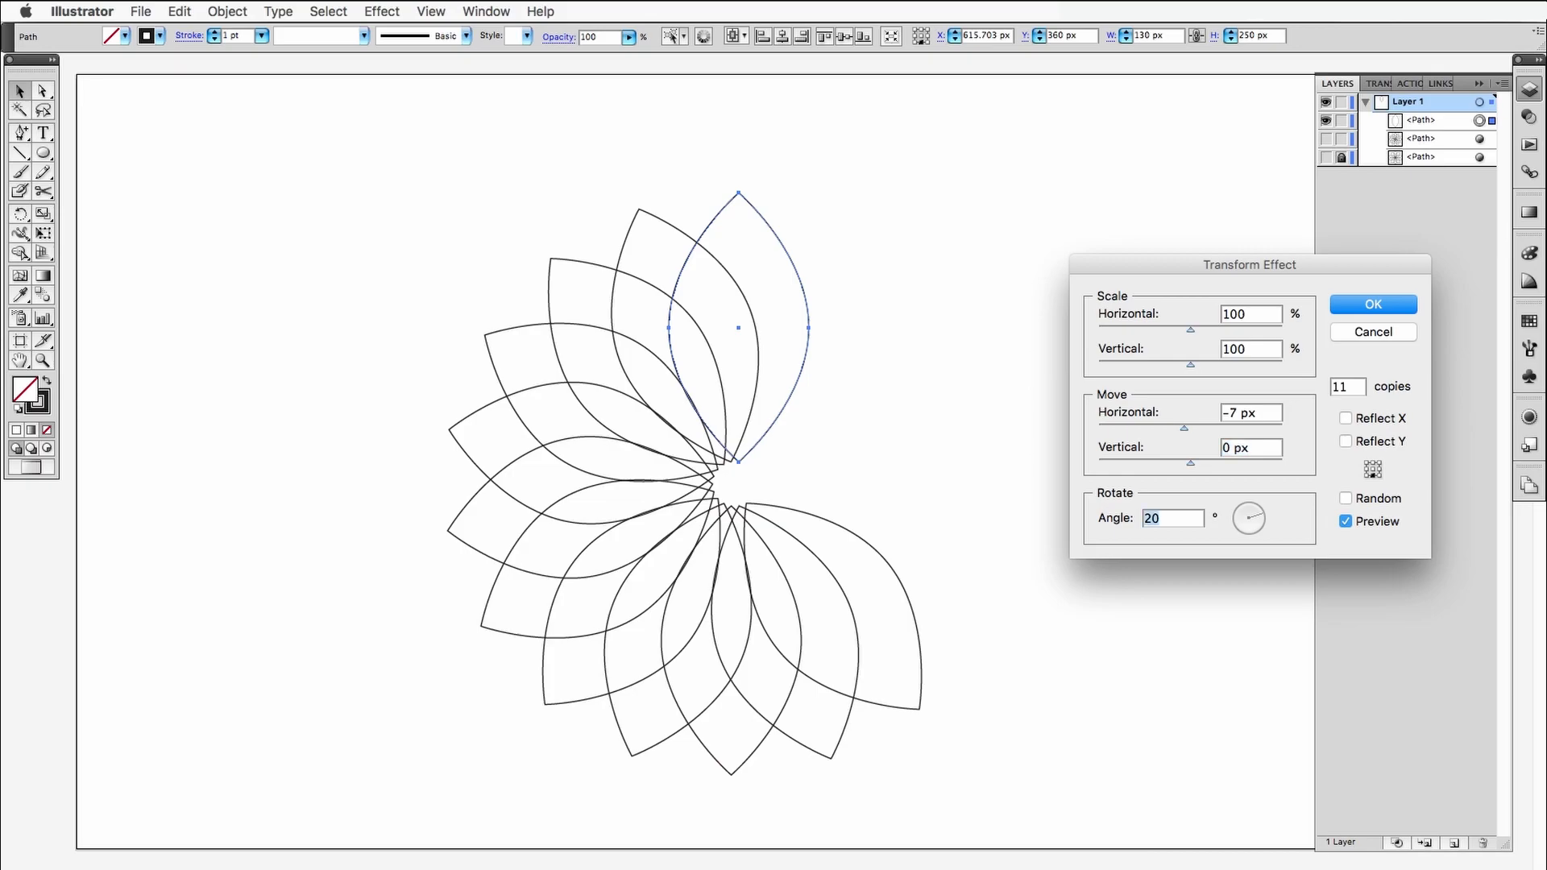
Set the number of leaf copies to 17 and apply the Transform effect.
key(Up)
key(Up)
key(Up)
key(Up)
key(Up)
key(Up)
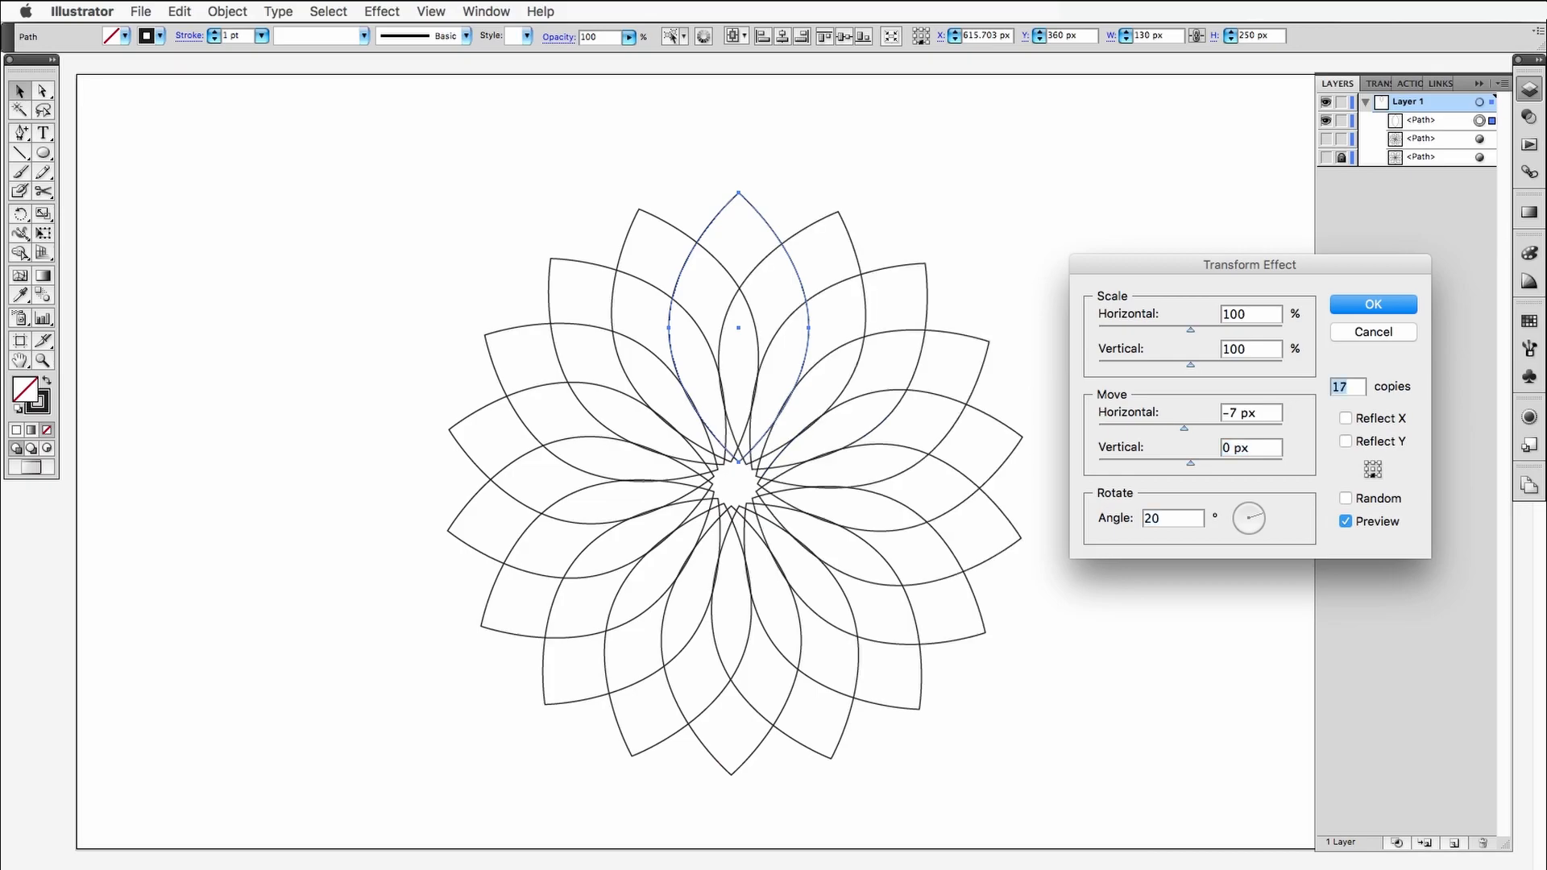
click(1362, 305)
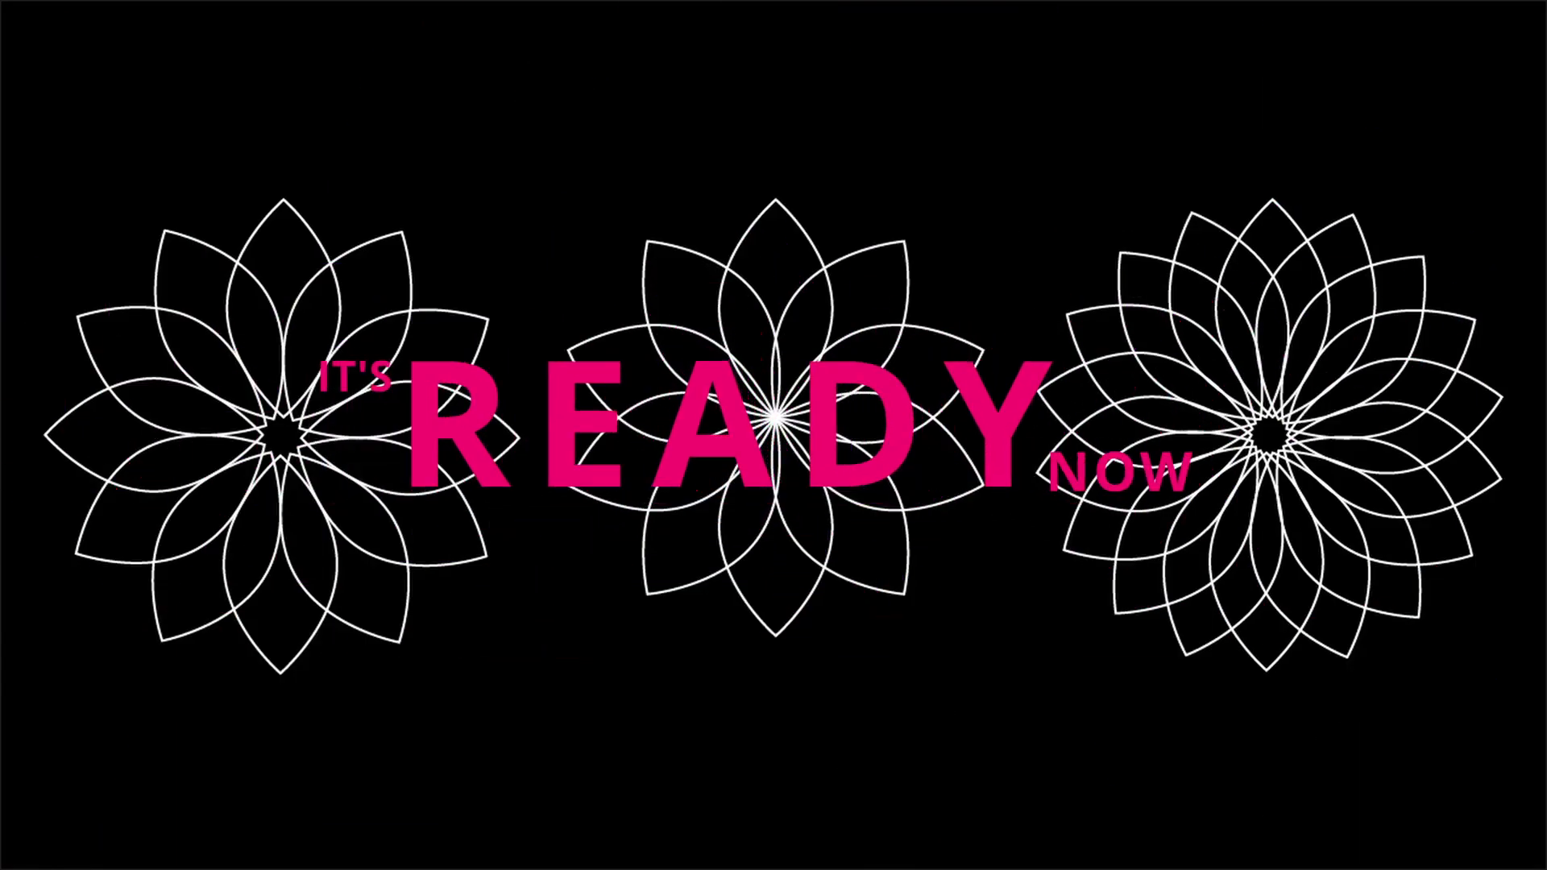